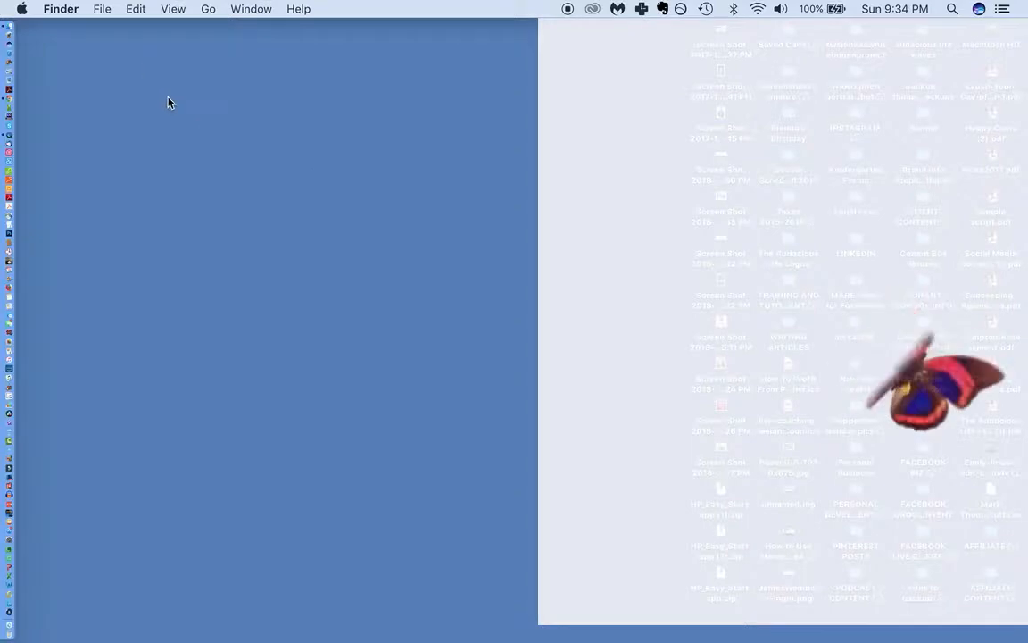
Step: Switch to QuickTime Player, open 1-wine-glass-demo.MOV and scrub through the clip back to its start
key("super+Tab")
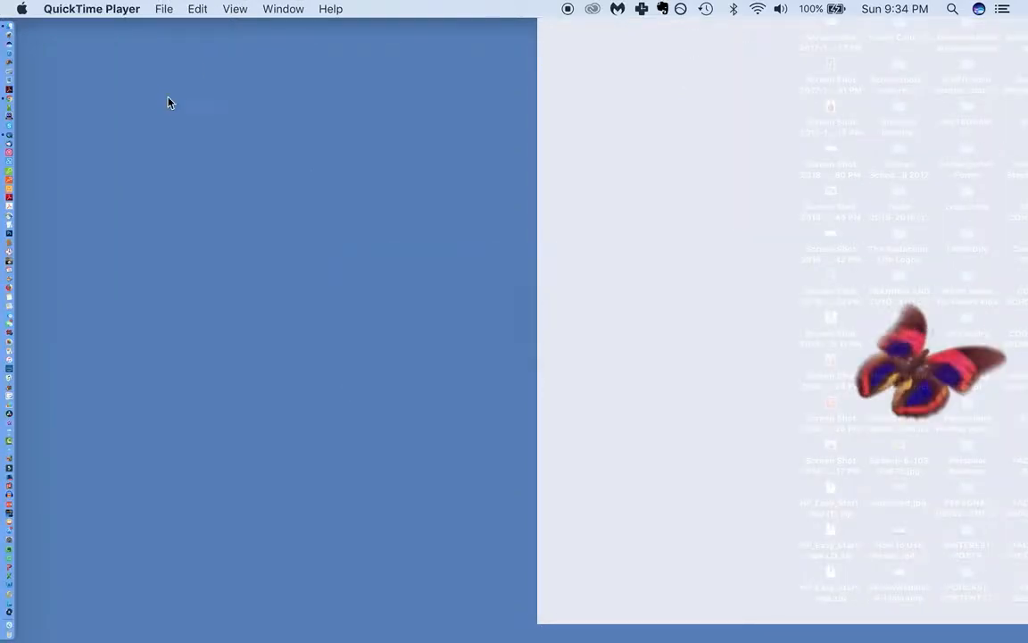
left_click(165, 12)
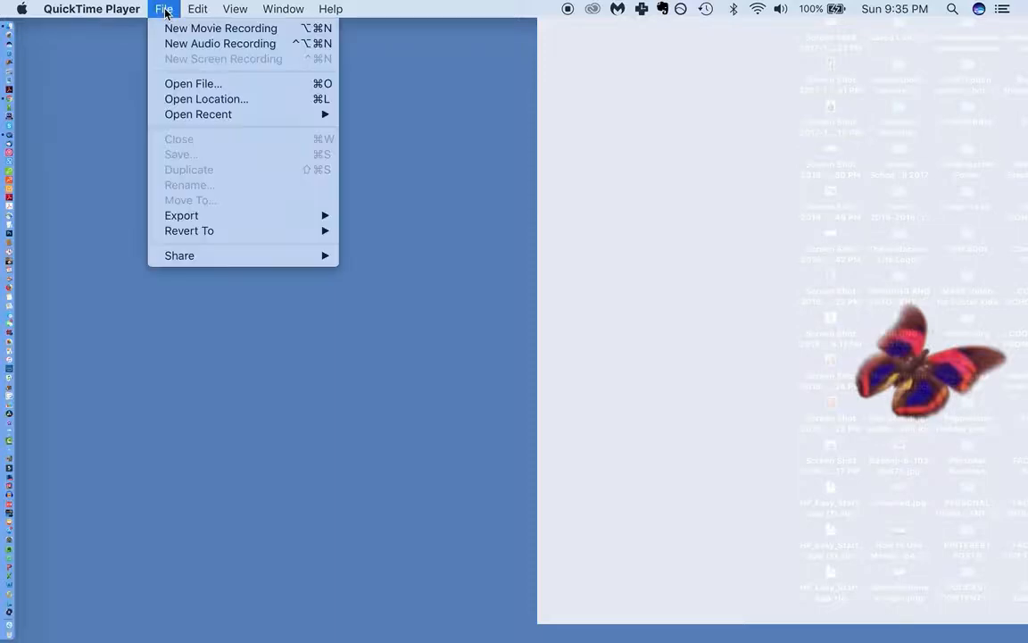
left_click(173, 85)
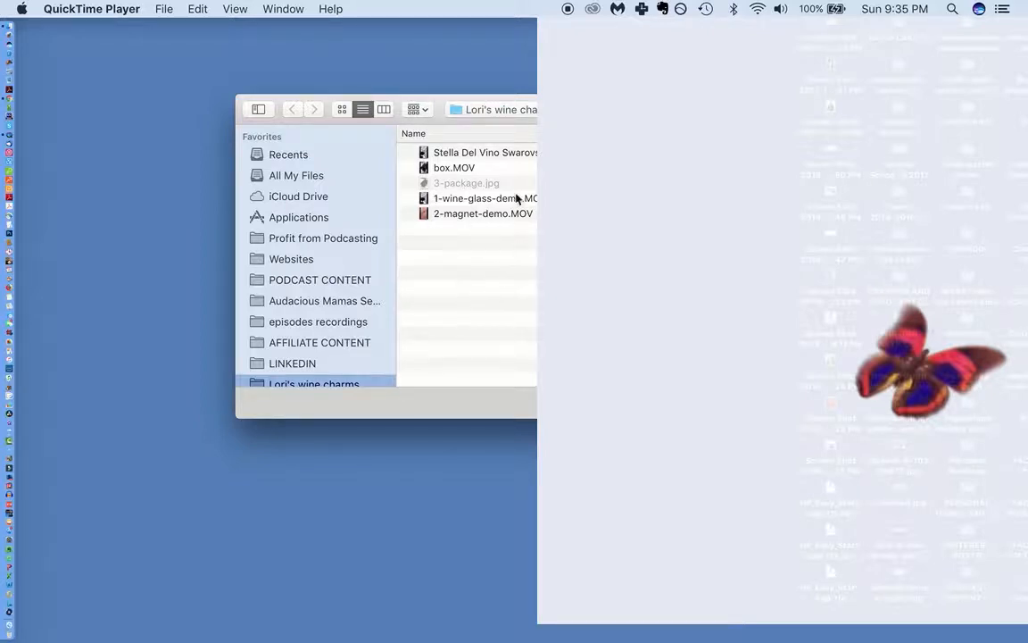
left_click(466, 198)
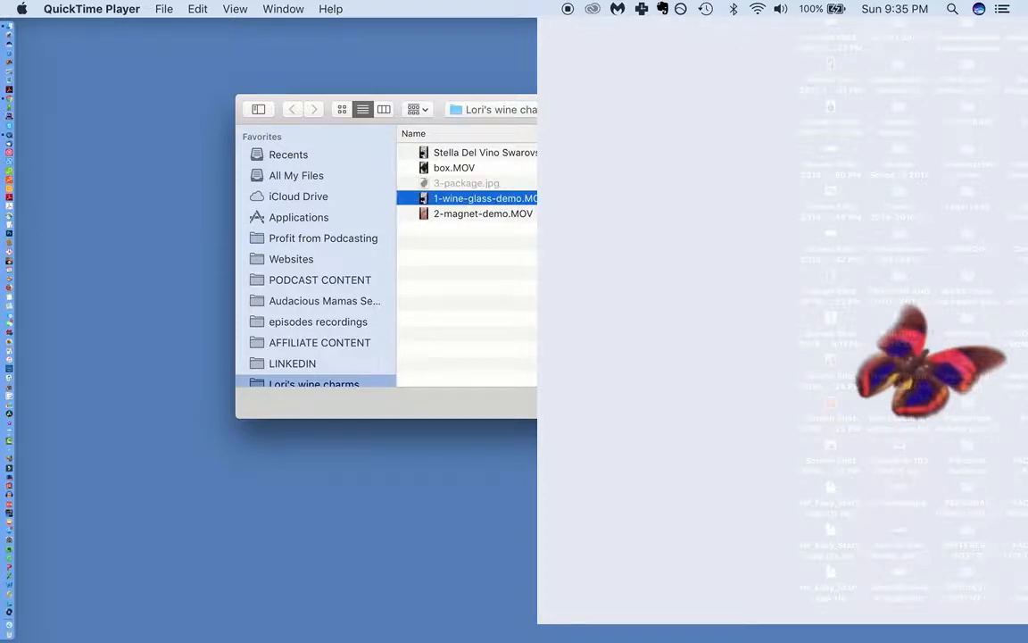
left_click(755, 403)
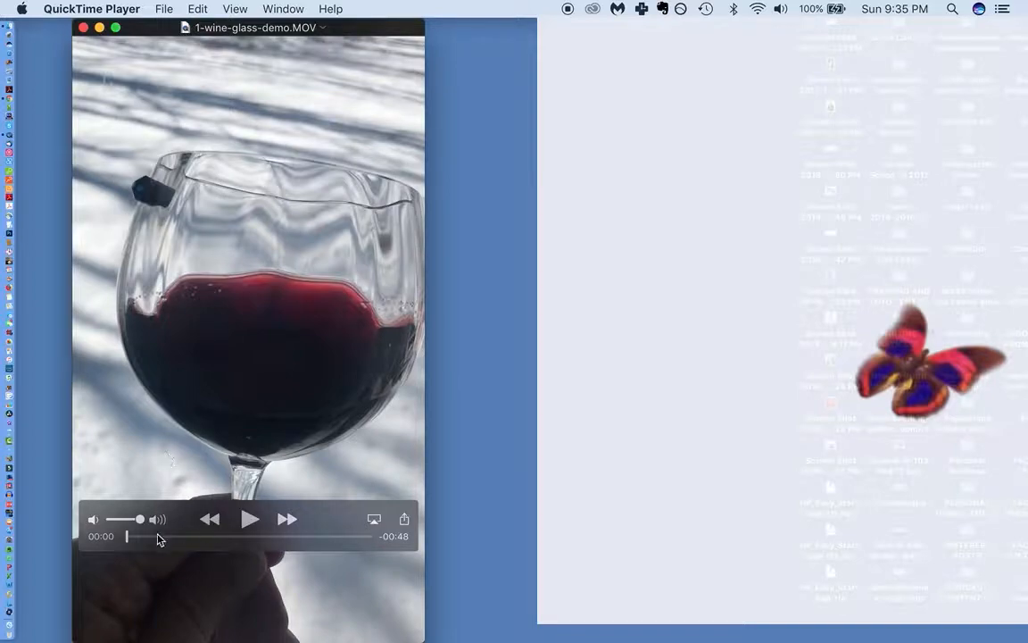
left_click_drag(127, 536, 393, 542)
left_click_drag(314, 555, 115, 540)
Step: Append 2-magnet-demo.MOV to the end of the wine glass movie
left_click(170, 9)
mouse_move(197, 11)
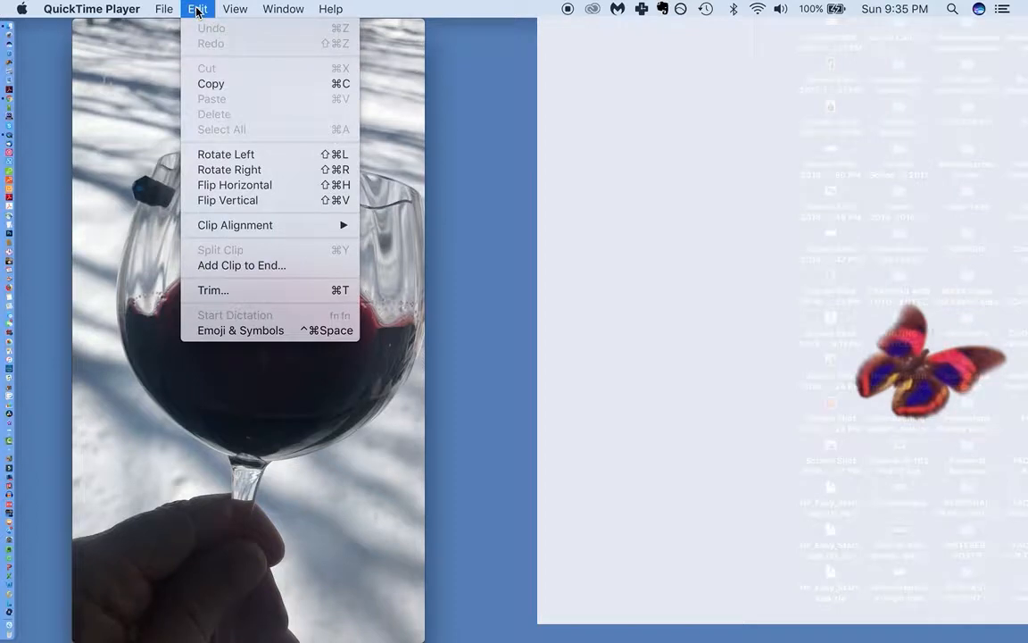
left_click(209, 266)
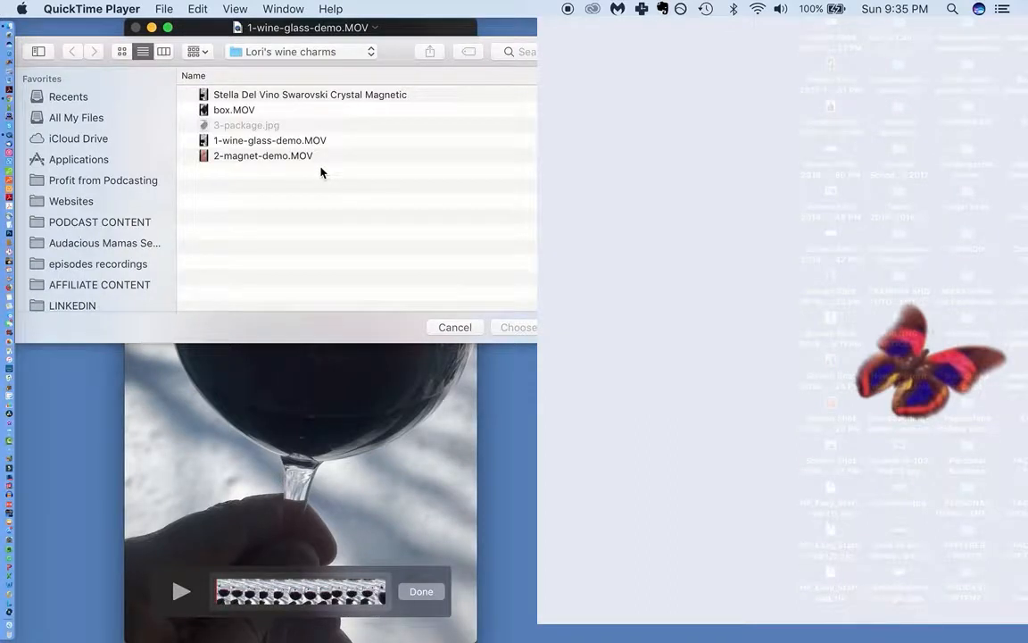
left_click(248, 155)
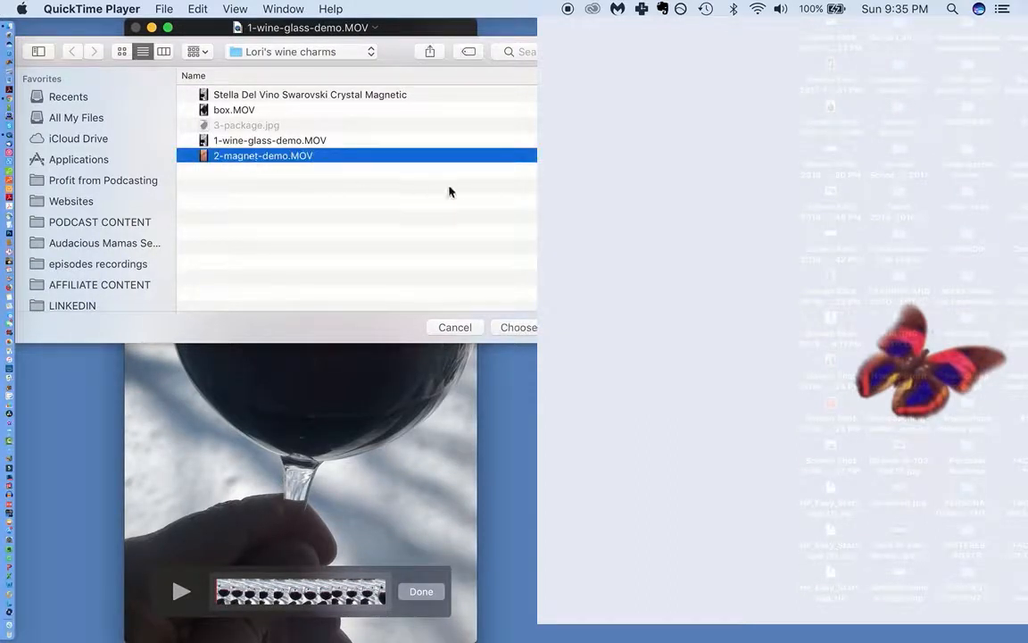
left_click(530, 329)
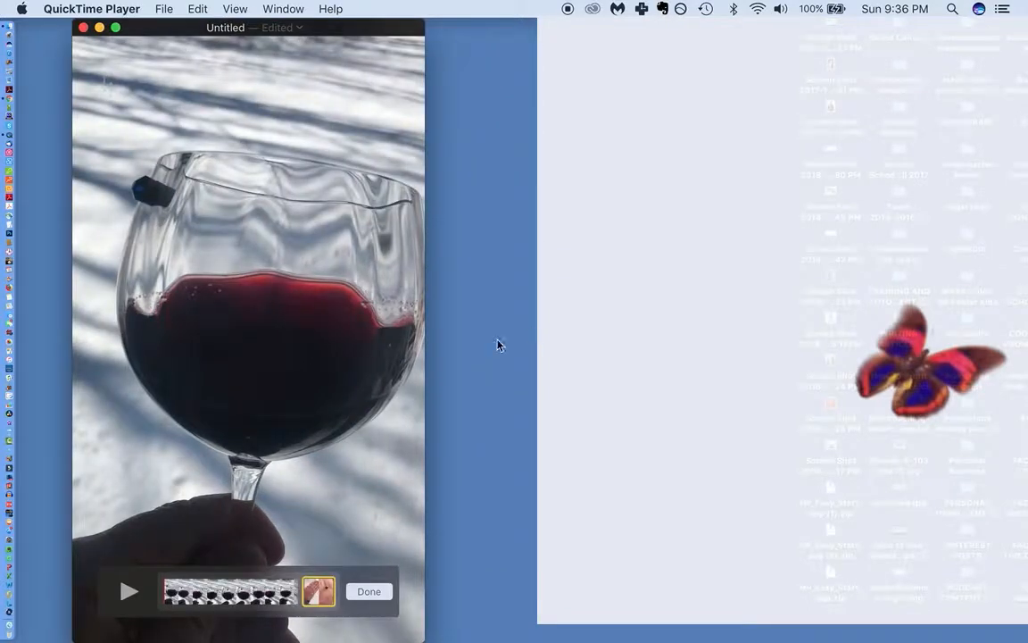
Step: Preview the wine glass clip in the joined movie, leave clip editing and rewind to the start
left_click(180, 594)
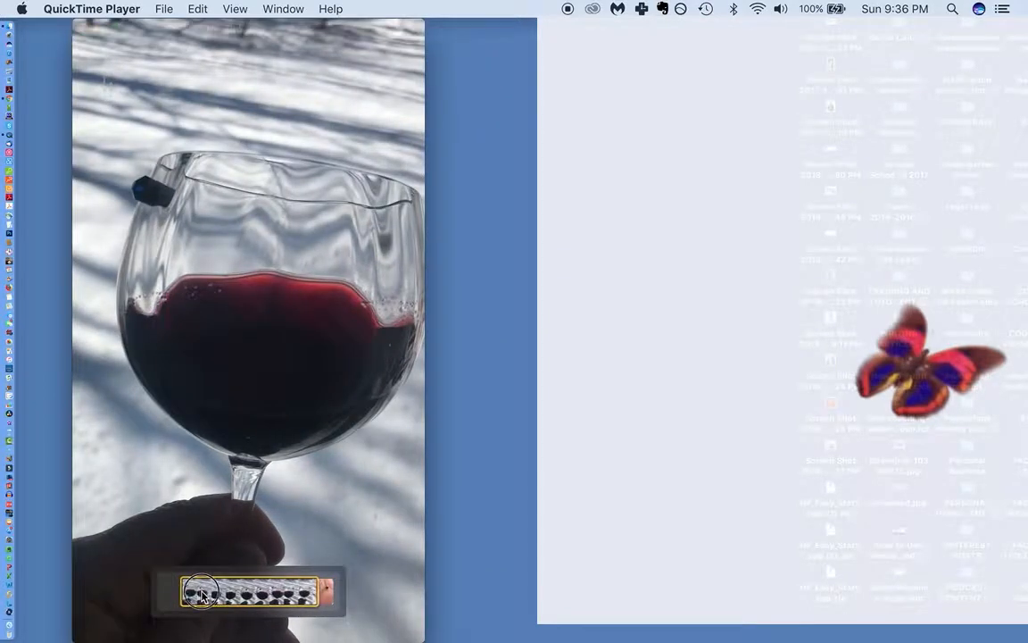
left_click(129, 591)
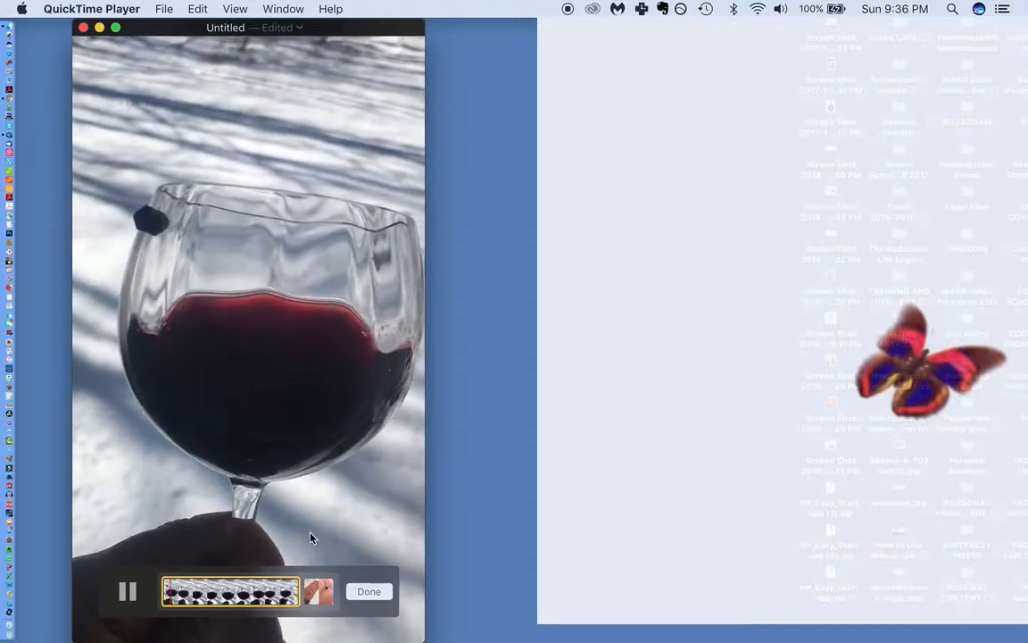
left_click(365, 592)
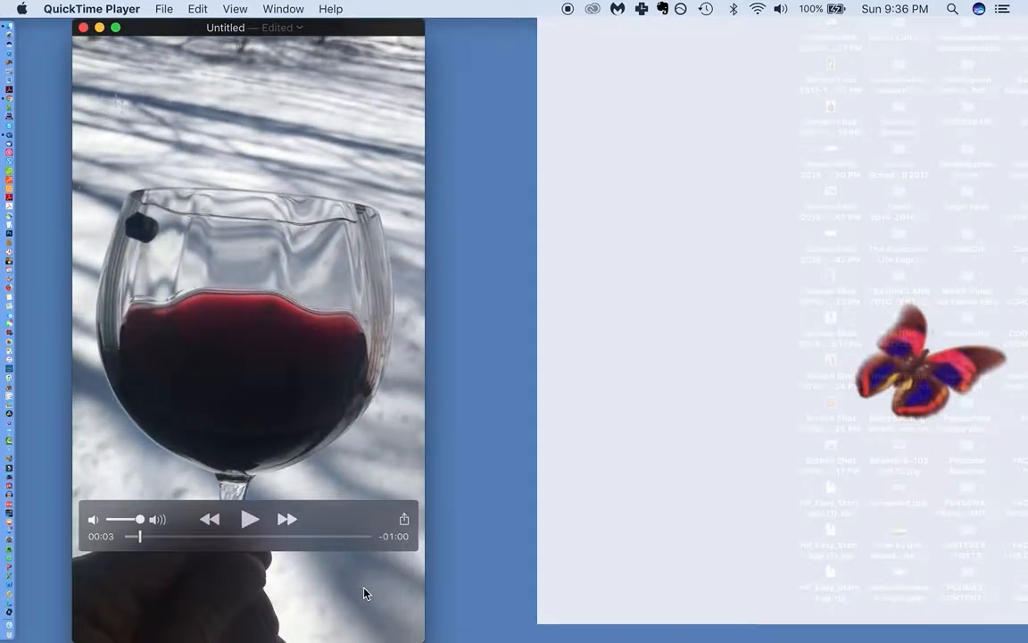
left_click_drag(139, 540, 112, 536)
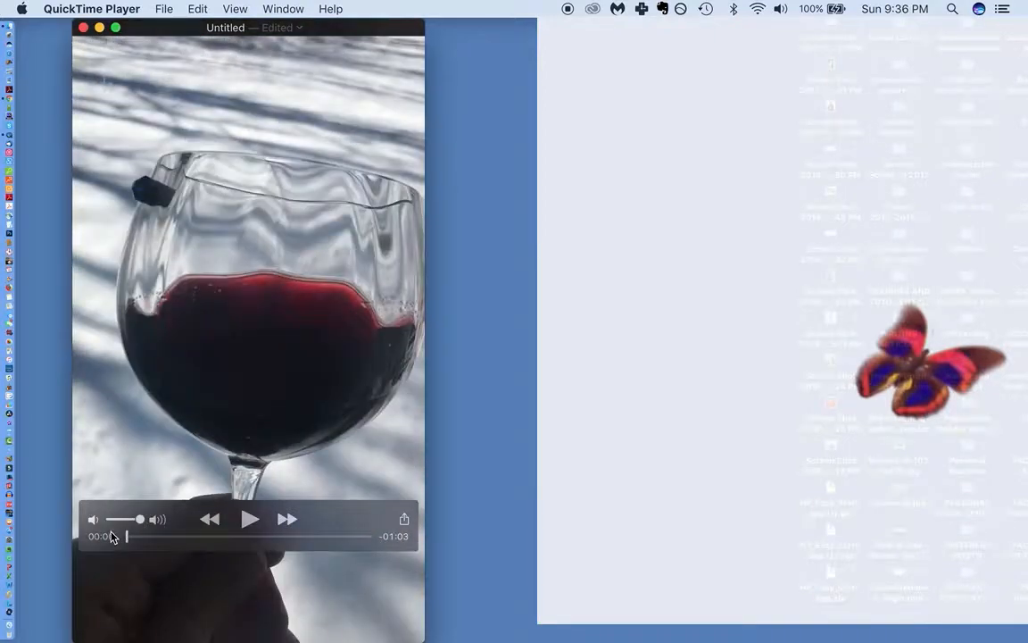
Step: Append box.MOV to the end of the movie and scrub through the combined result
left_click(164, 9)
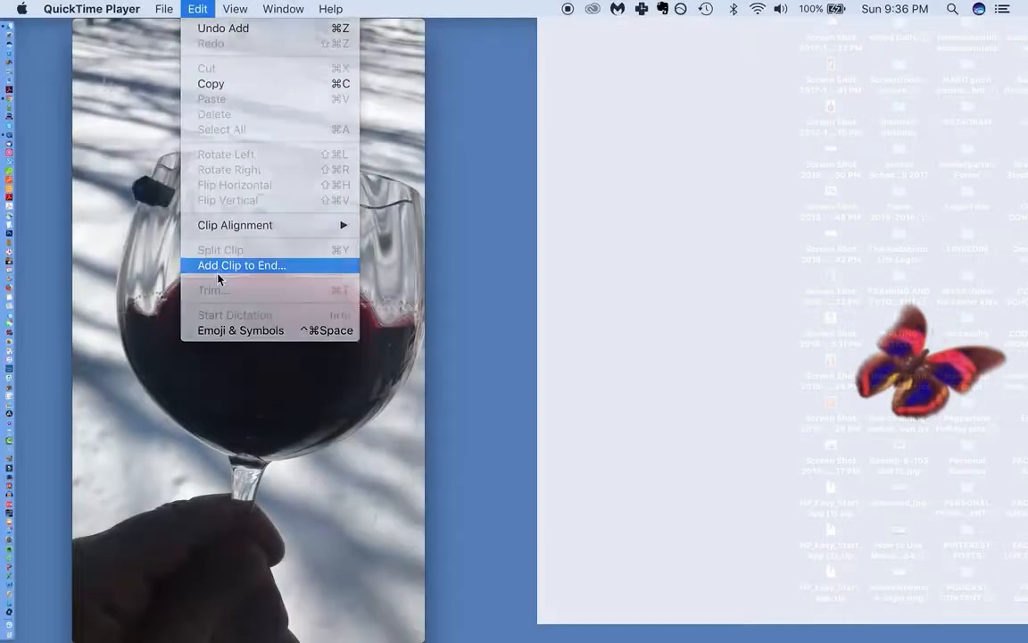
left_click(196, 261)
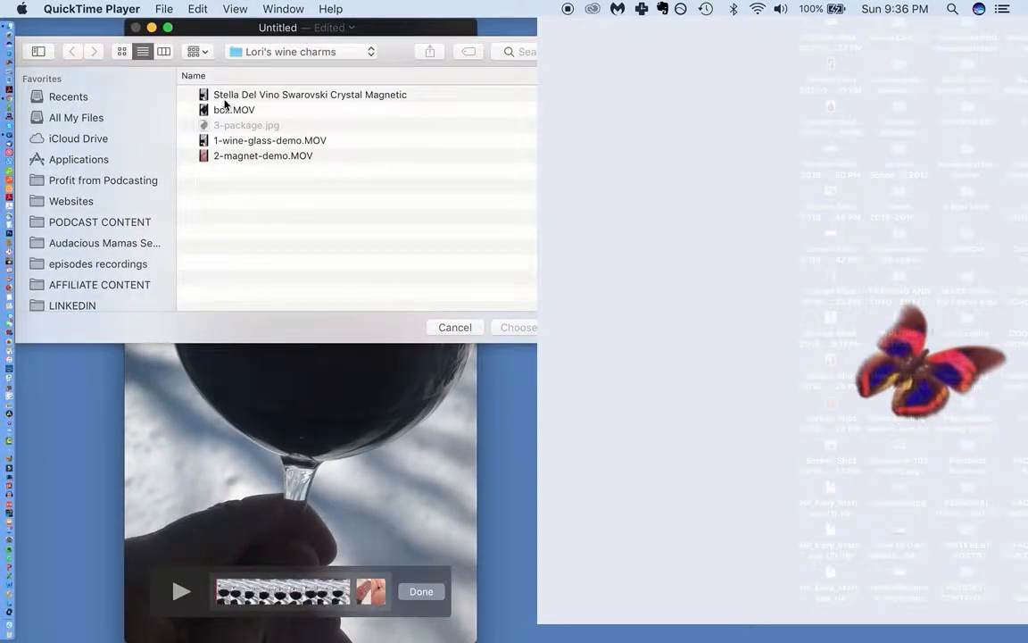
left_click(225, 107)
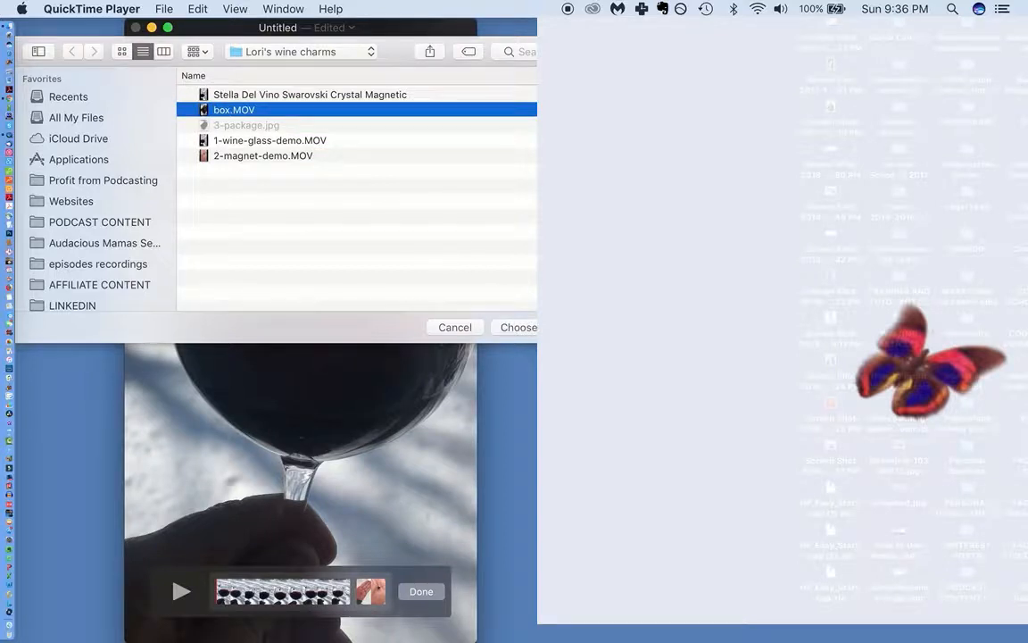
left_click(519, 326)
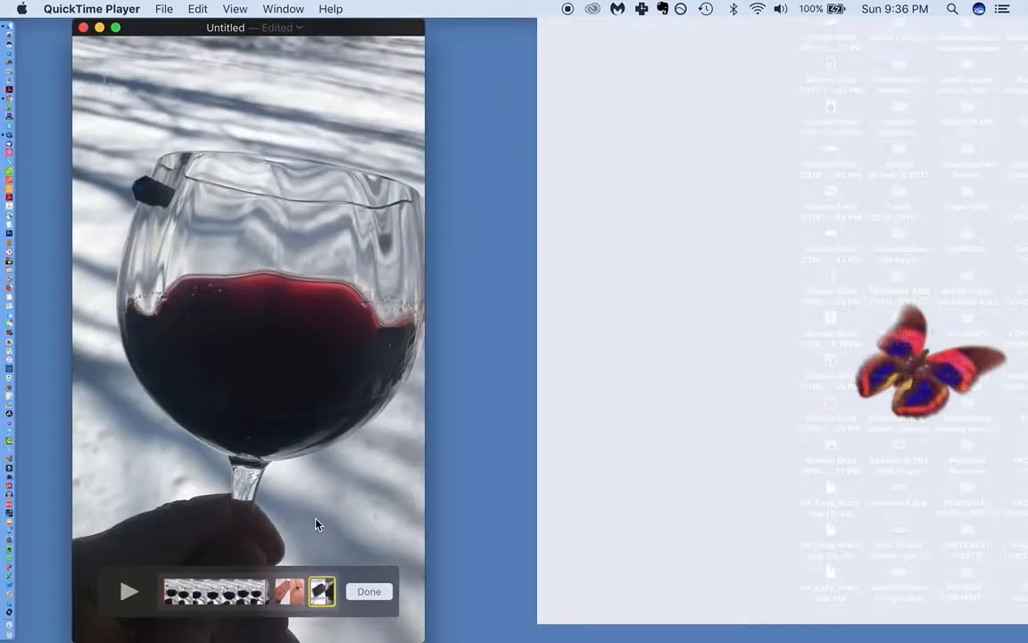
left_click(362, 595)
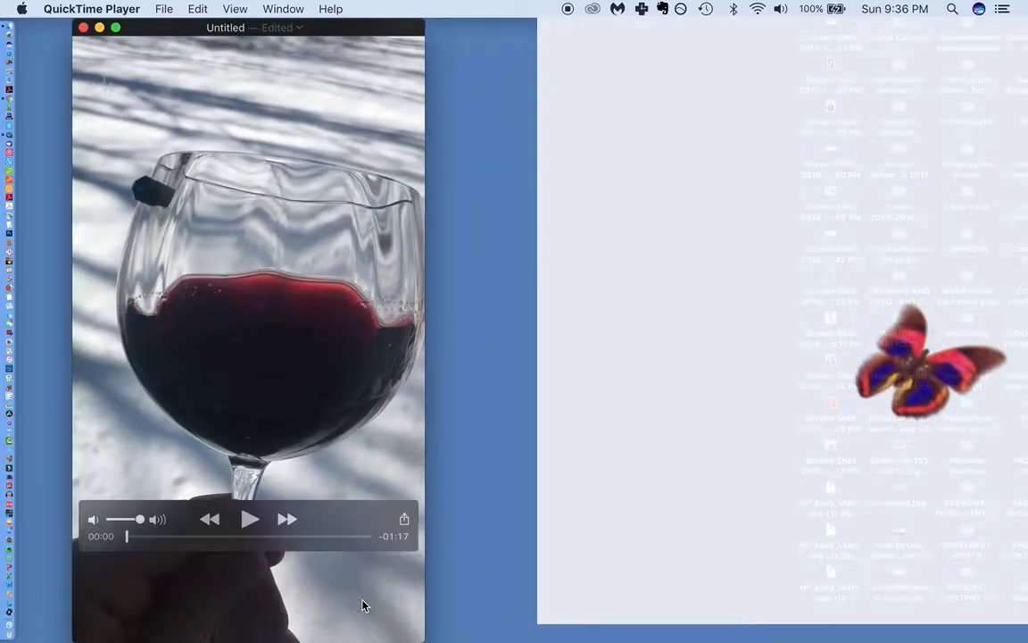
left_click_drag(126, 537, 334, 539)
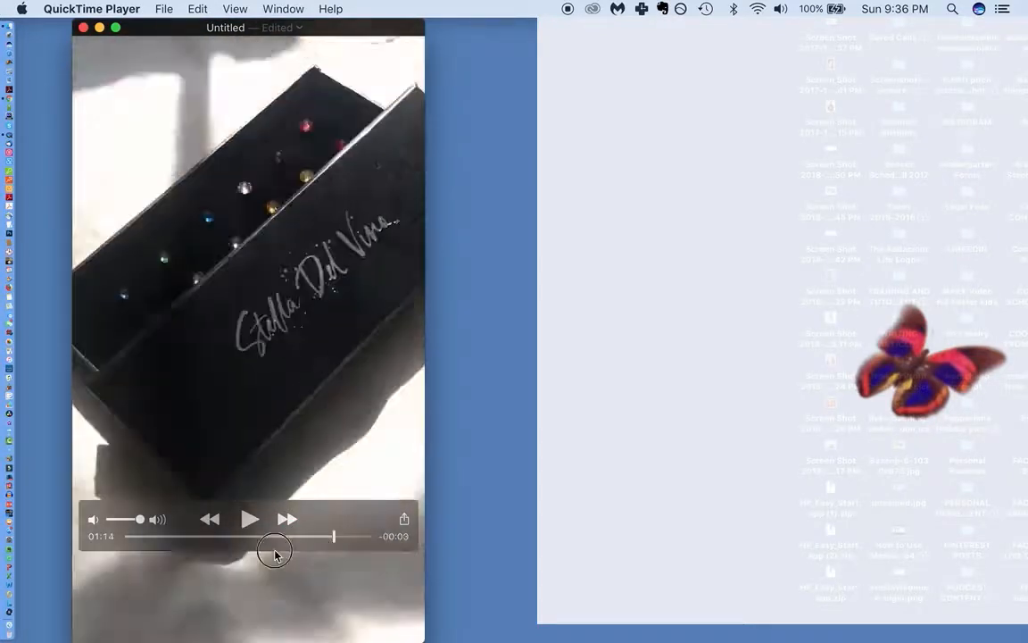
left_click_drag(274, 554, 133, 555)
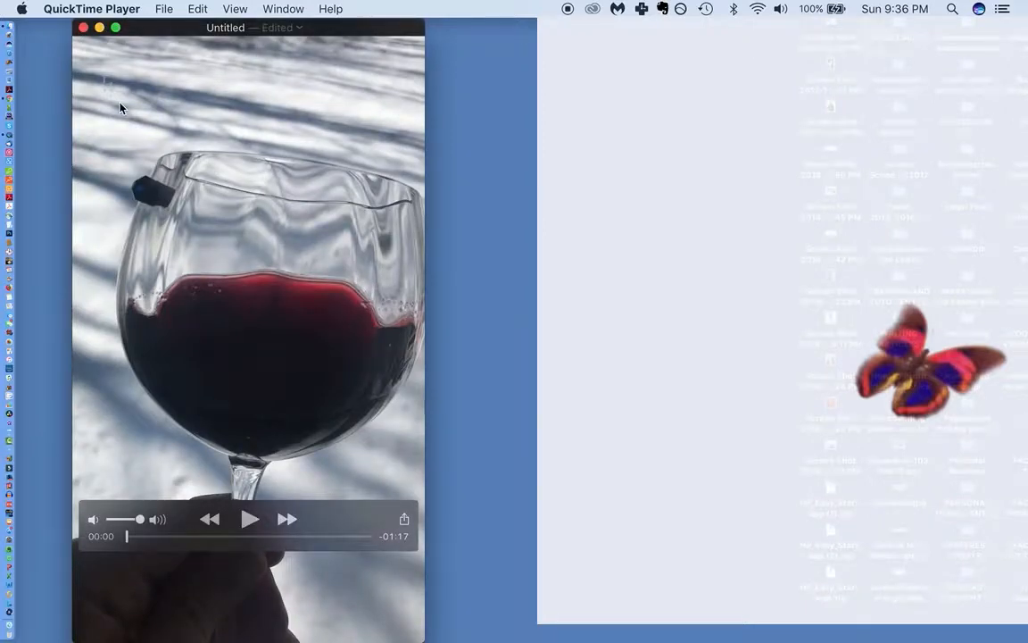
Step: Export the combined movie at 720p under the name Demo-video
left_click(161, 10)
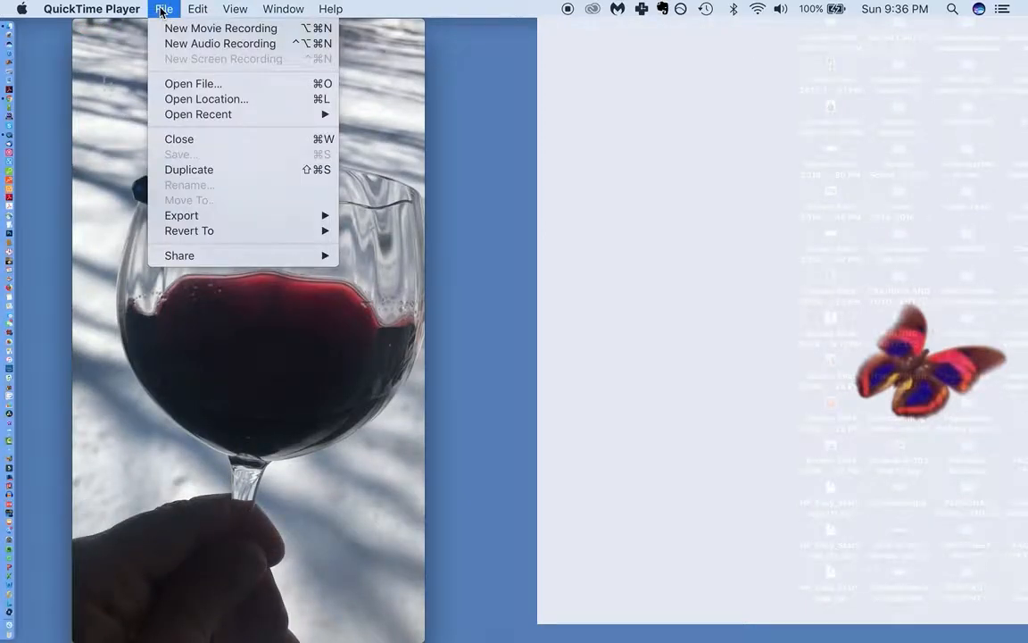
mouse_move(190, 212)
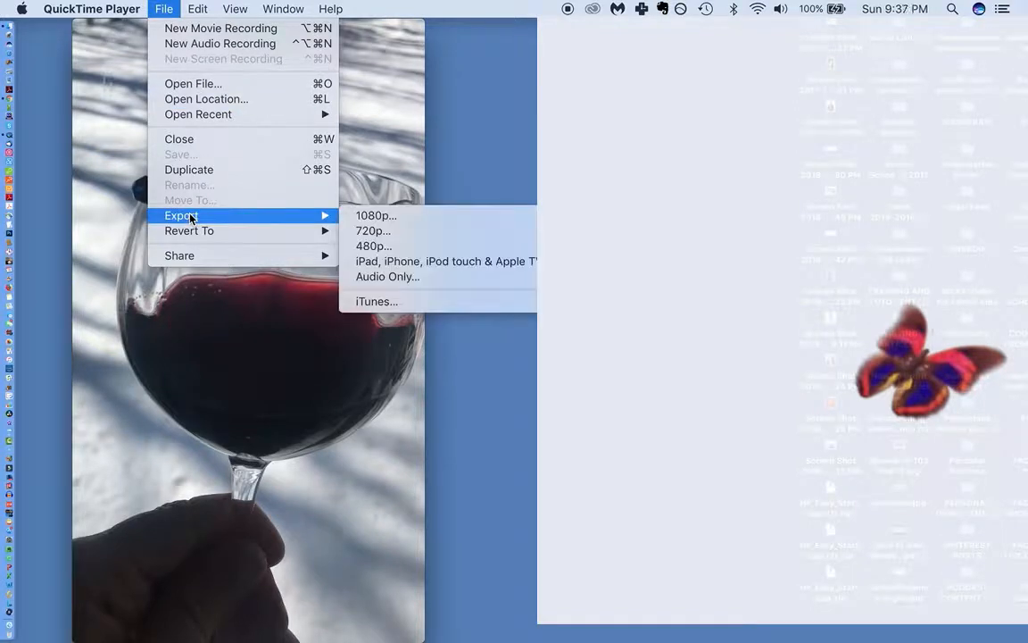
left_click(378, 230)
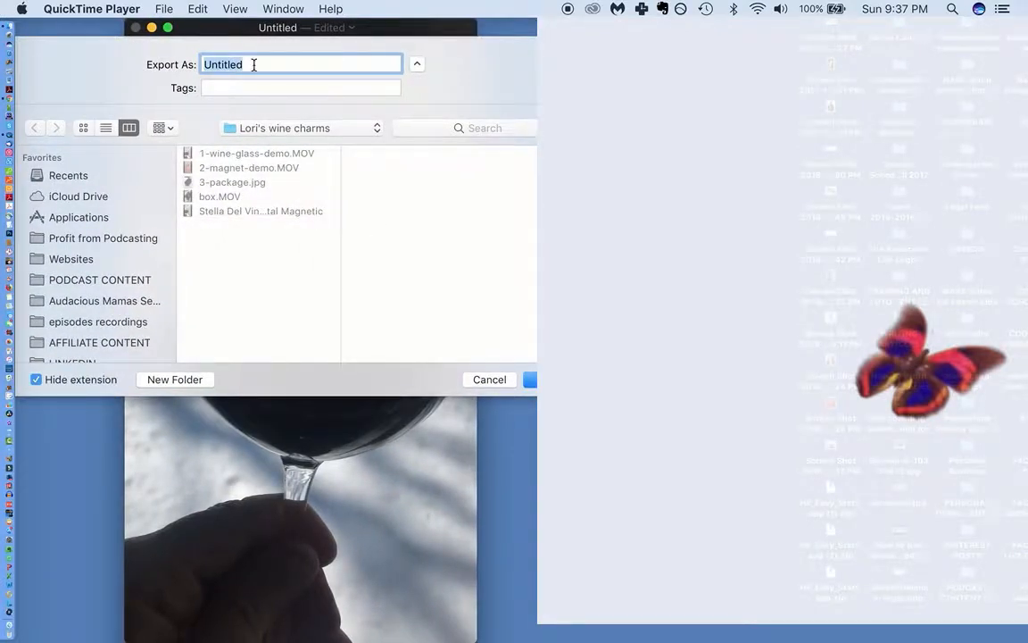
type("Sam")
key("BackSpace")
key("BackSpace")
key("BackSpace")
type("Demo-video")
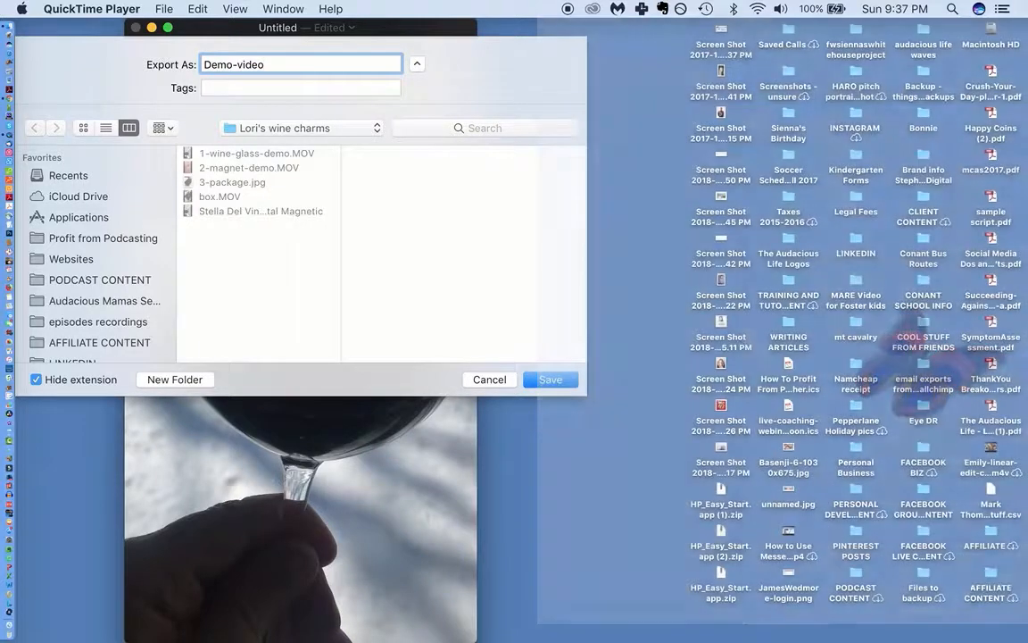
key("Return")
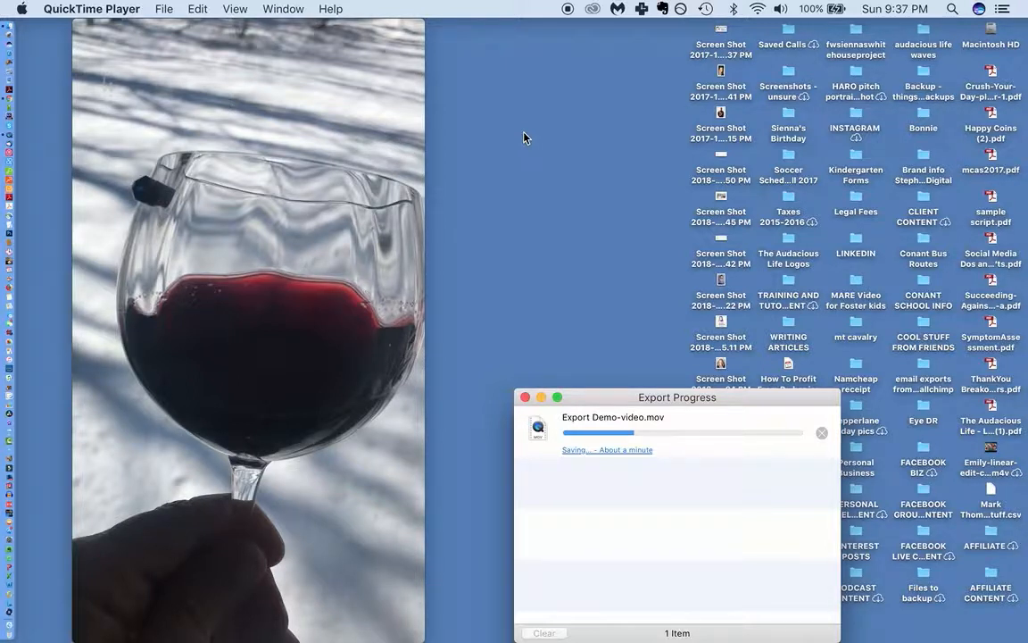
Step: Bring the movie window forward, place the playhead within the box clip and split the clip there
mouse_move(373, 164)
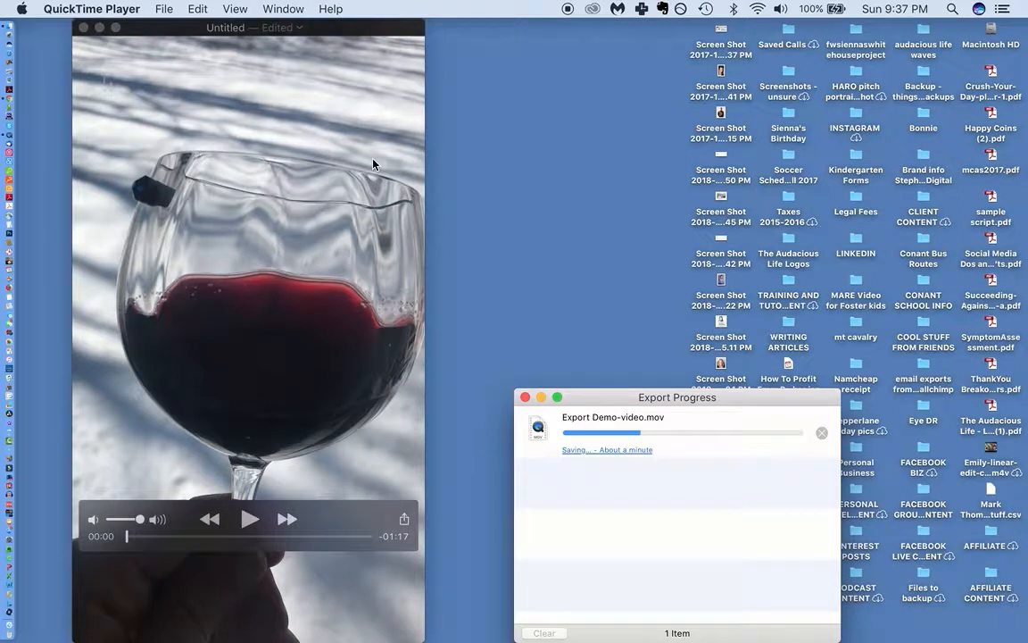
left_click(304, 149)
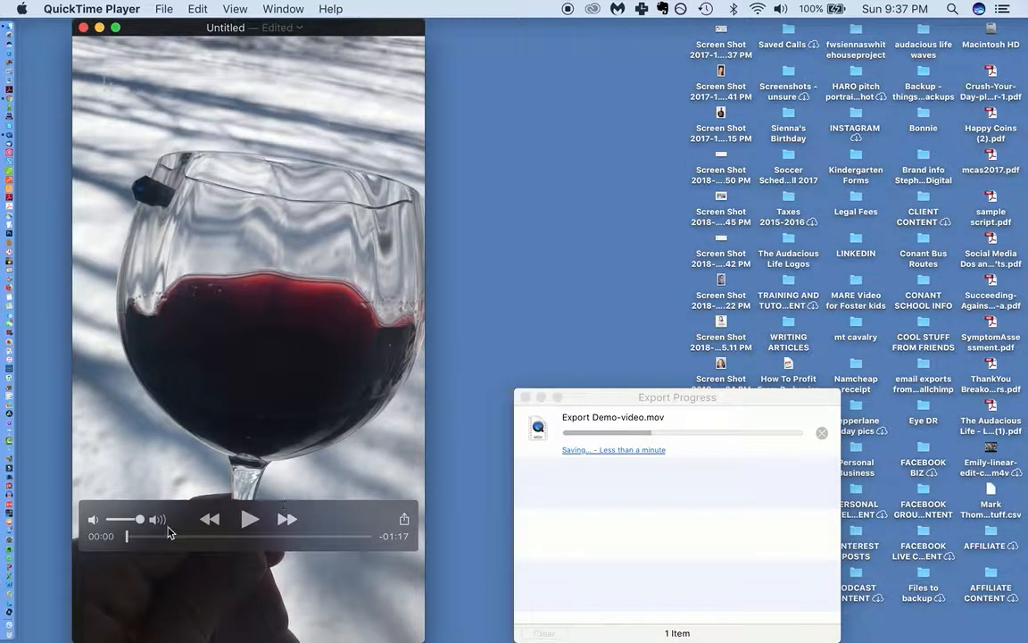
left_click_drag(127, 537, 352, 544)
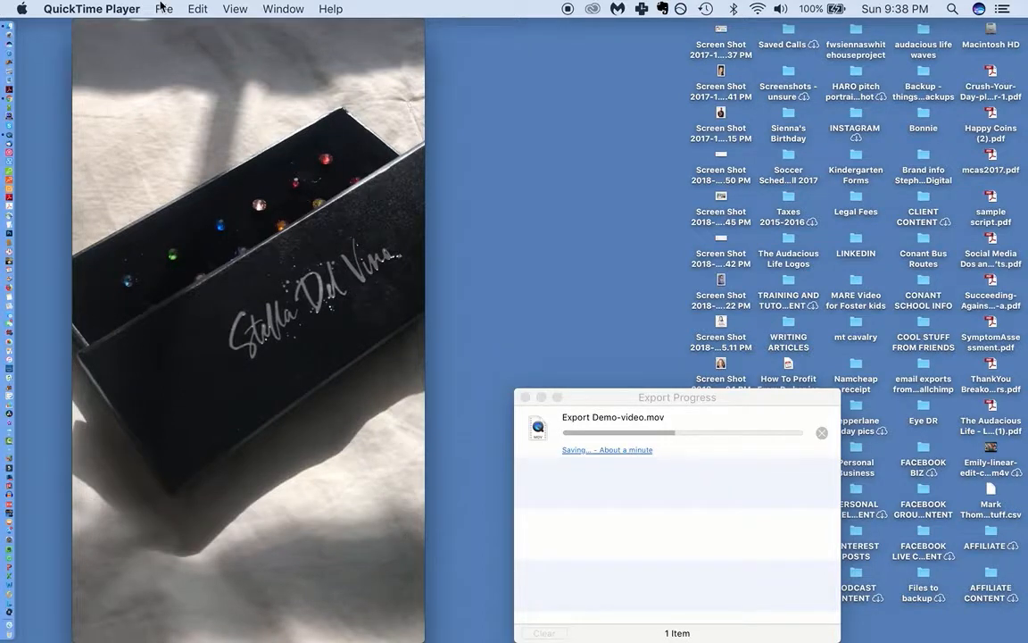
left_click(163, 8)
mouse_move(128, 15)
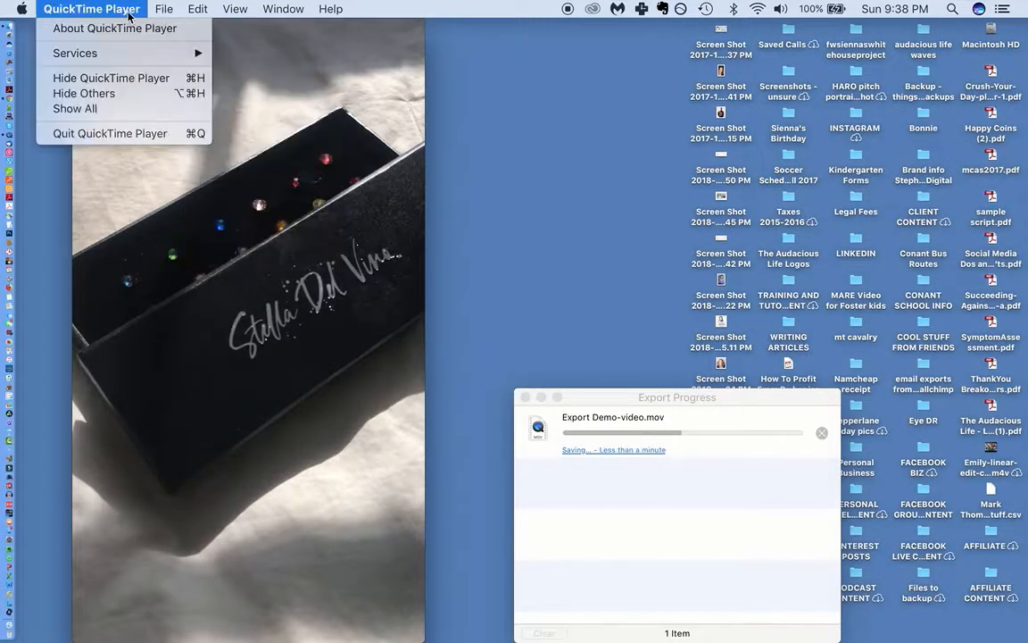
mouse_move(198, 9)
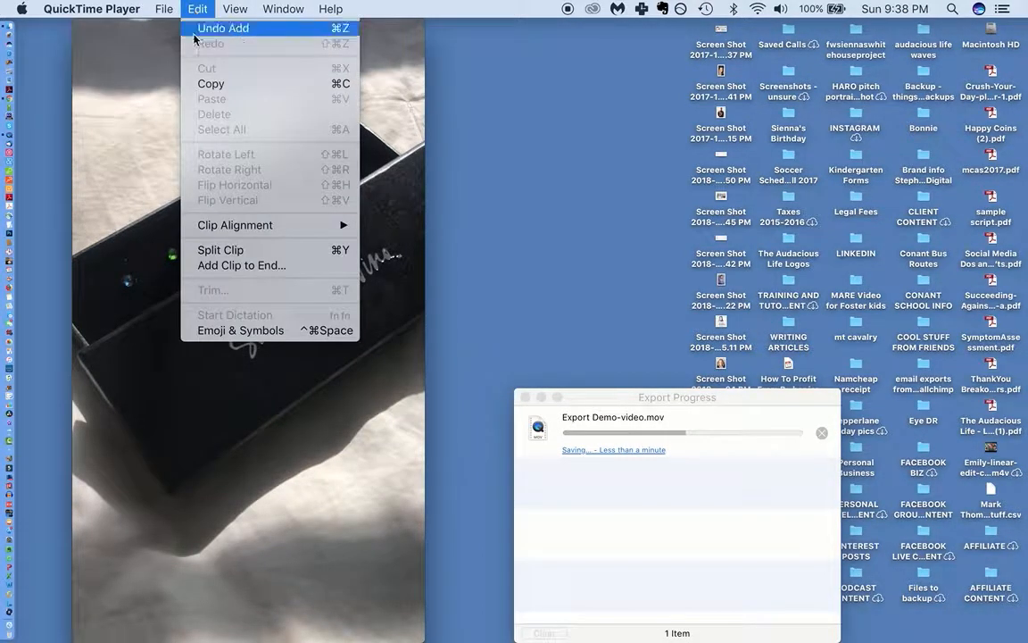
left_click(219, 253)
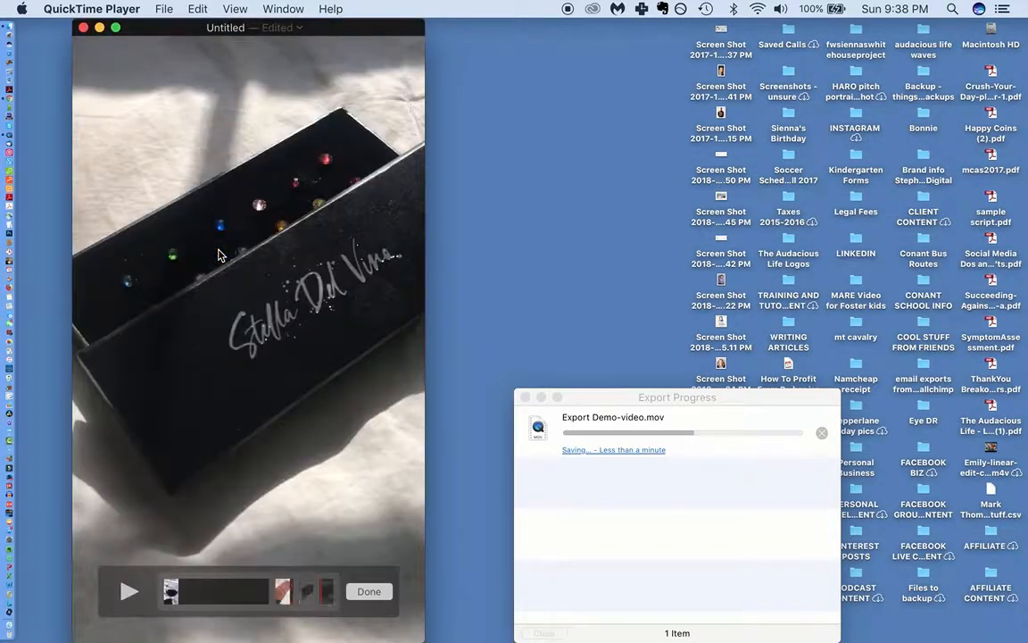
Step: Select the last segment of the split box clip, move the playhead into it and finish clip editing
left_click(327, 594)
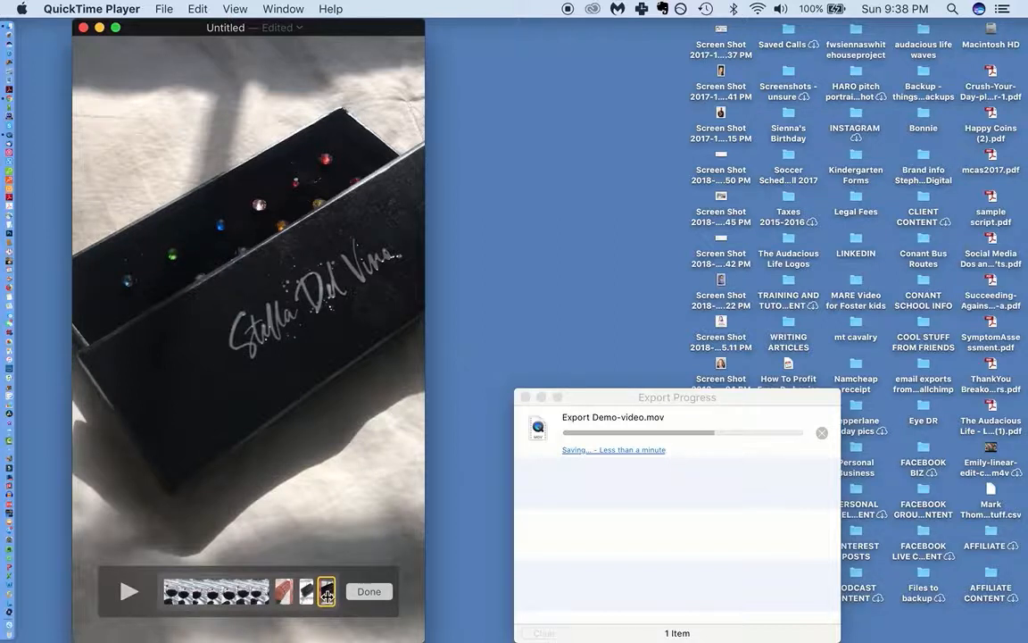
left_click(327, 596)
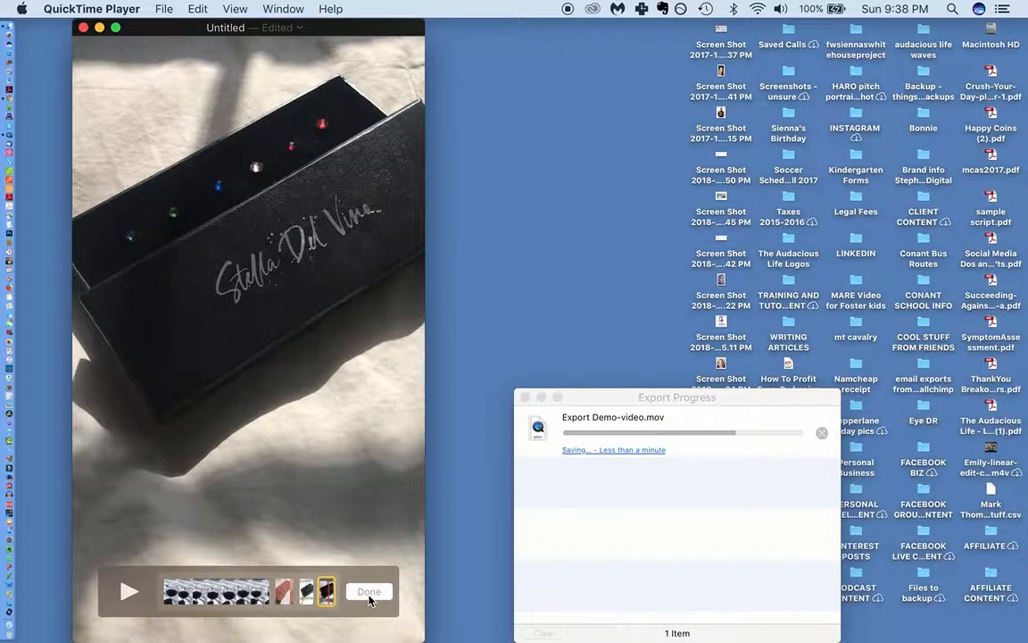
left_click(371, 591)
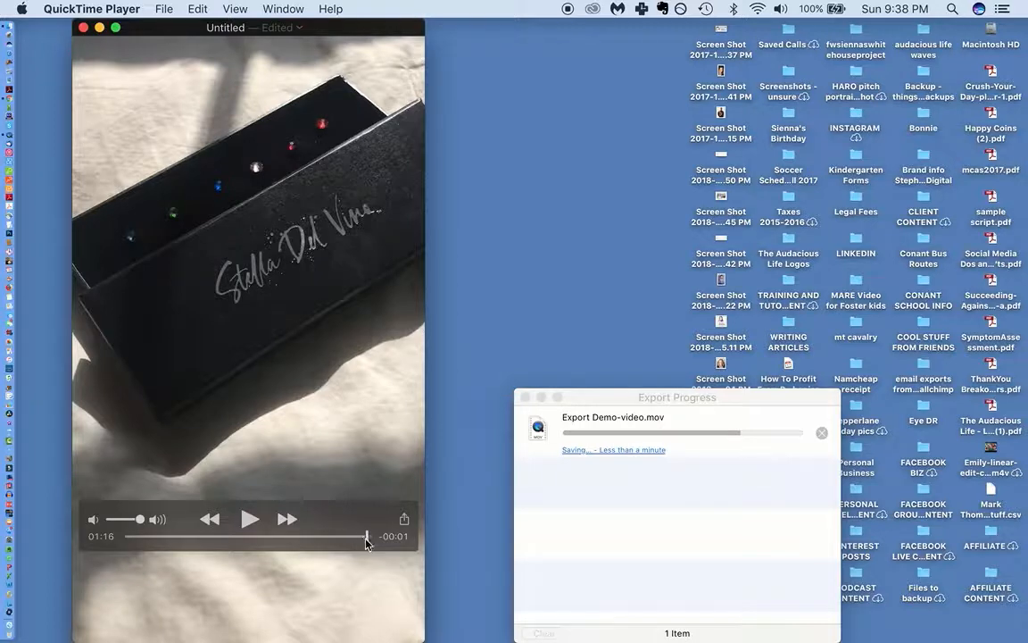
Step: Place the playhead about one second before the movie's end, within the box clip, and split the clip there
mouse_move(366, 538)
left_mouse_down()
mouse_move(349, 538)
mouse_move(367, 537)
mouse_move(360, 542)
left_mouse_up()
mouse_move(362, 541)
left_mouse_down()
mouse_move(373, 541)
mouse_move(365, 539)
left_mouse_up()
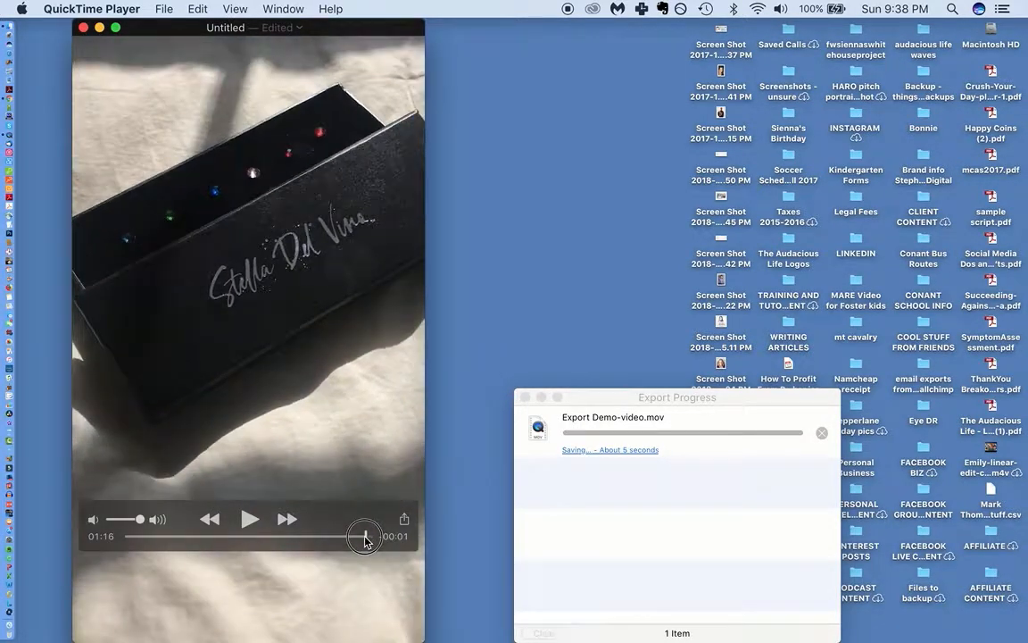
left_click(163, 9)
mouse_move(195, 8)
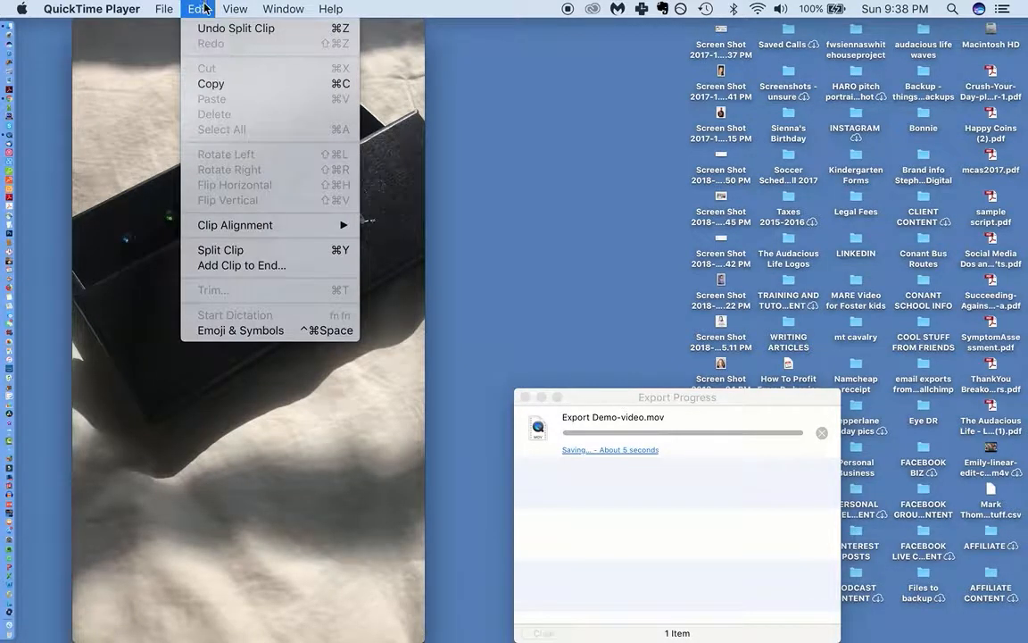
left_click(211, 253)
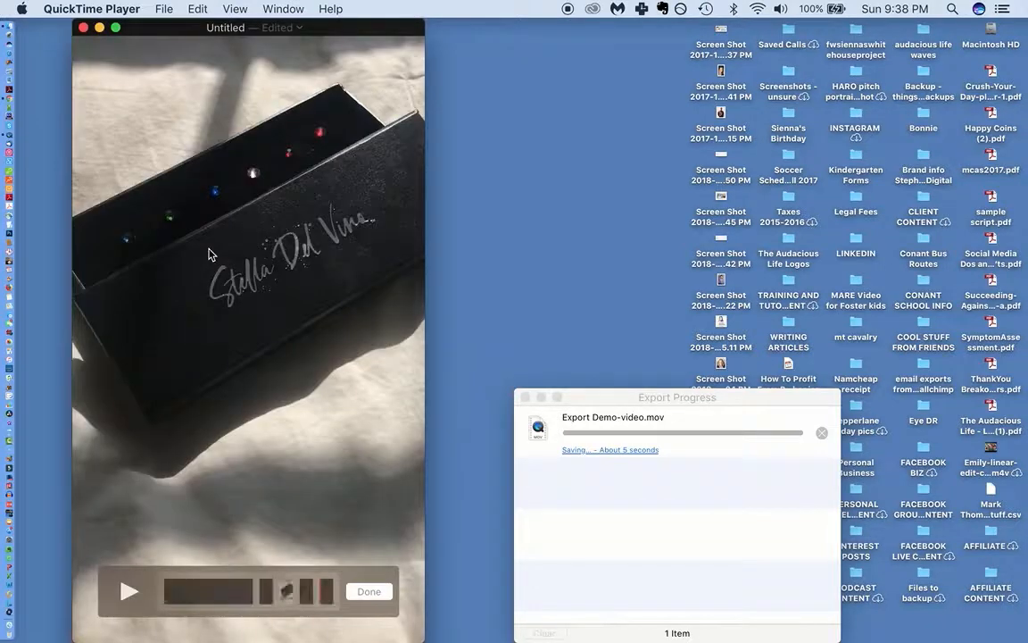
Step: Delete the last segment of the split box clip and finish clip editing
left_click_drag(323, 589, 328, 591)
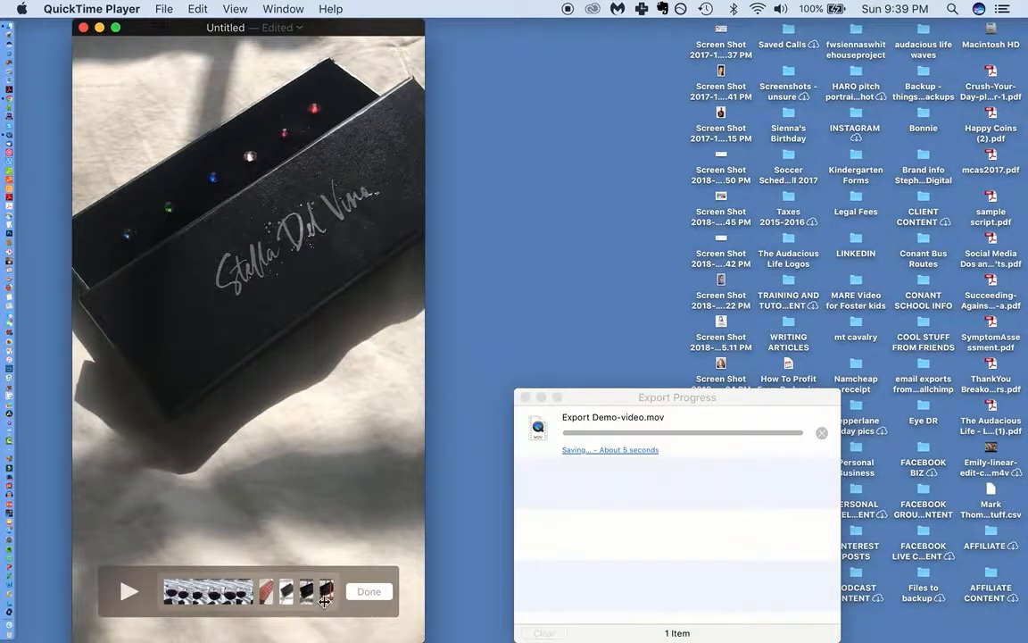
left_click(328, 591)
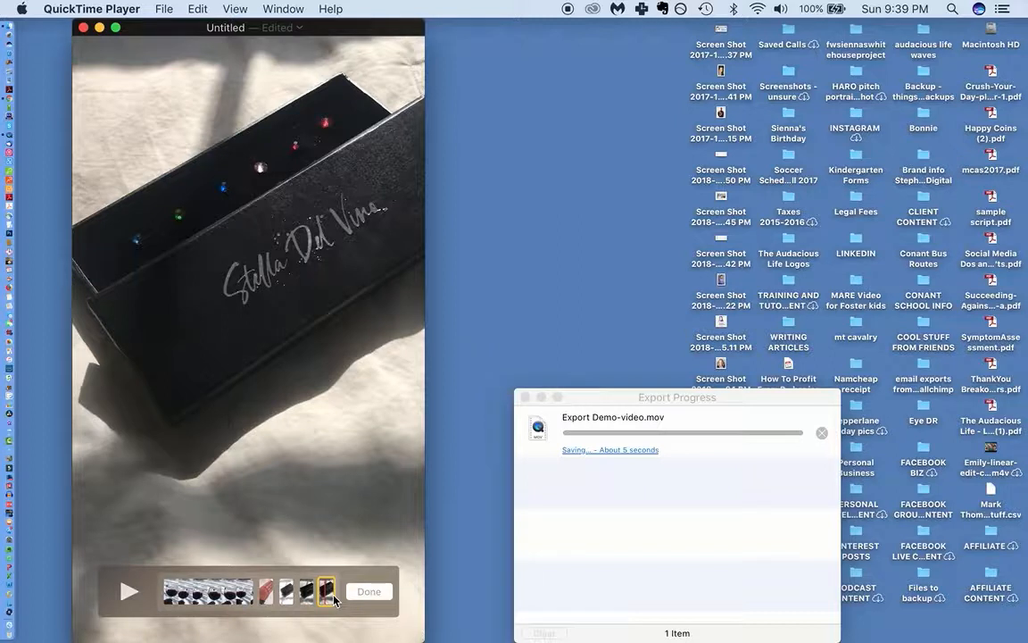
key("Delete")
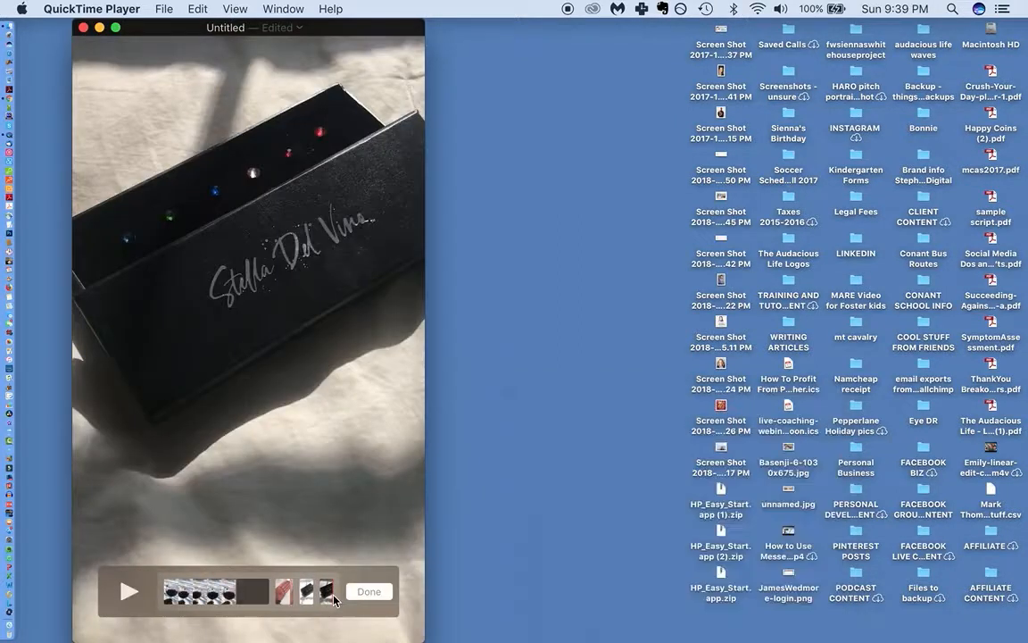
left_click(365, 591)
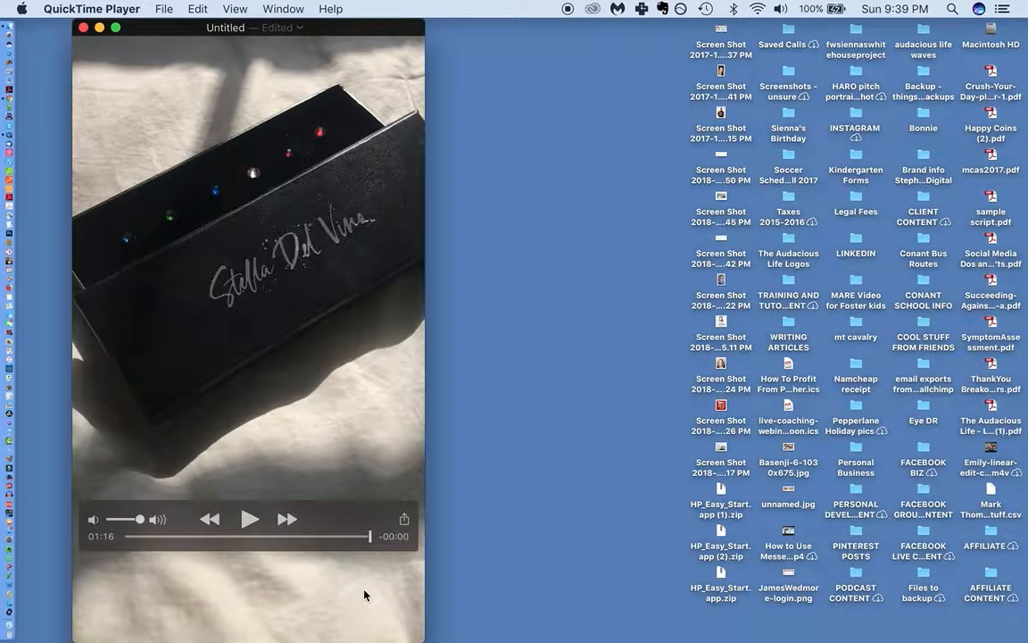
Step: Split the magnet clip at about 00:49, delete its first segment and finish clip editing
mouse_move(369, 535)
left_mouse_down()
mouse_move(340, 539)
mouse_move(373, 544)
mouse_move(333, 541)
mouse_move(377, 540)
left_mouse_up()
left_click_drag(367, 535, 283, 537)
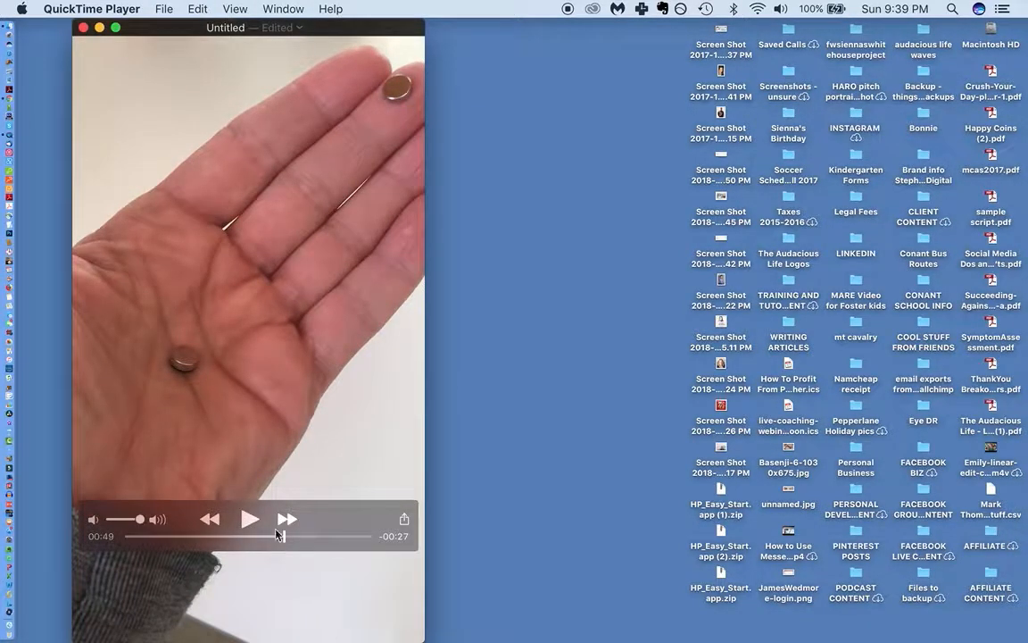
left_click(197, 9)
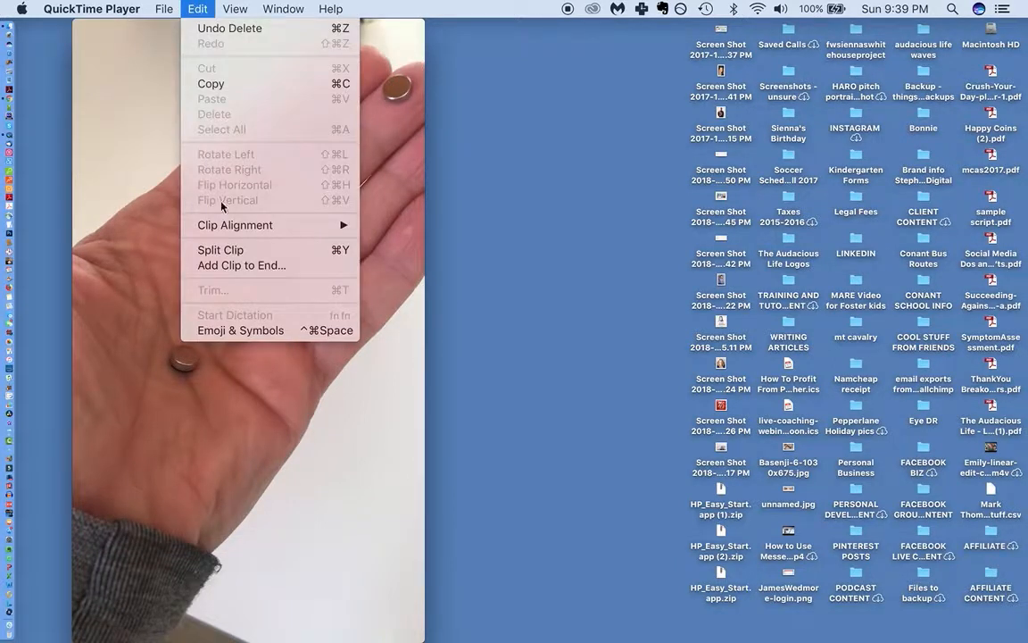
left_click(228, 251)
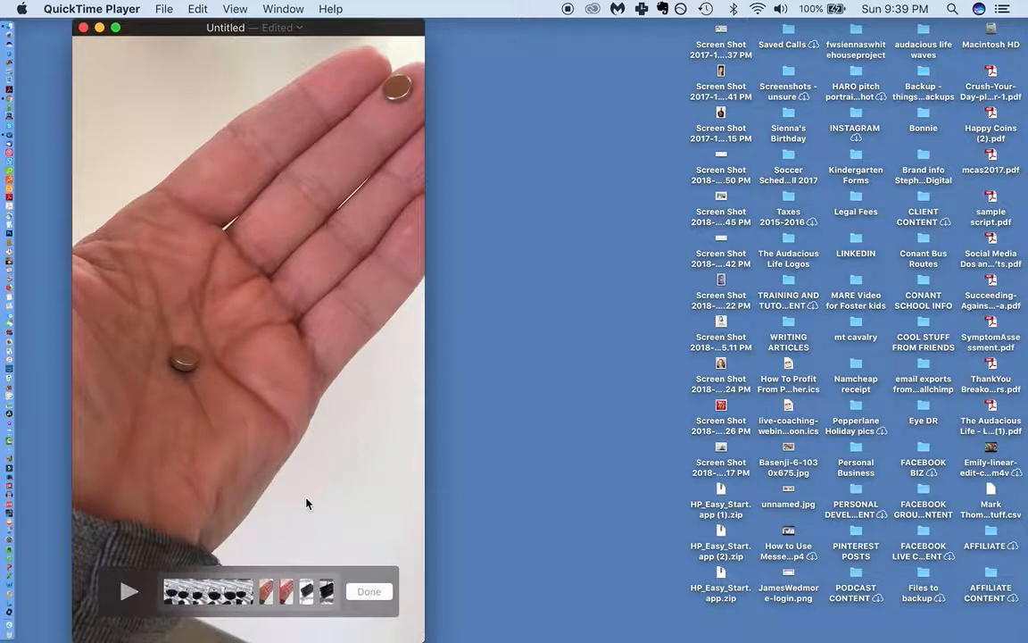
left_click(266, 593)
key("Delete")
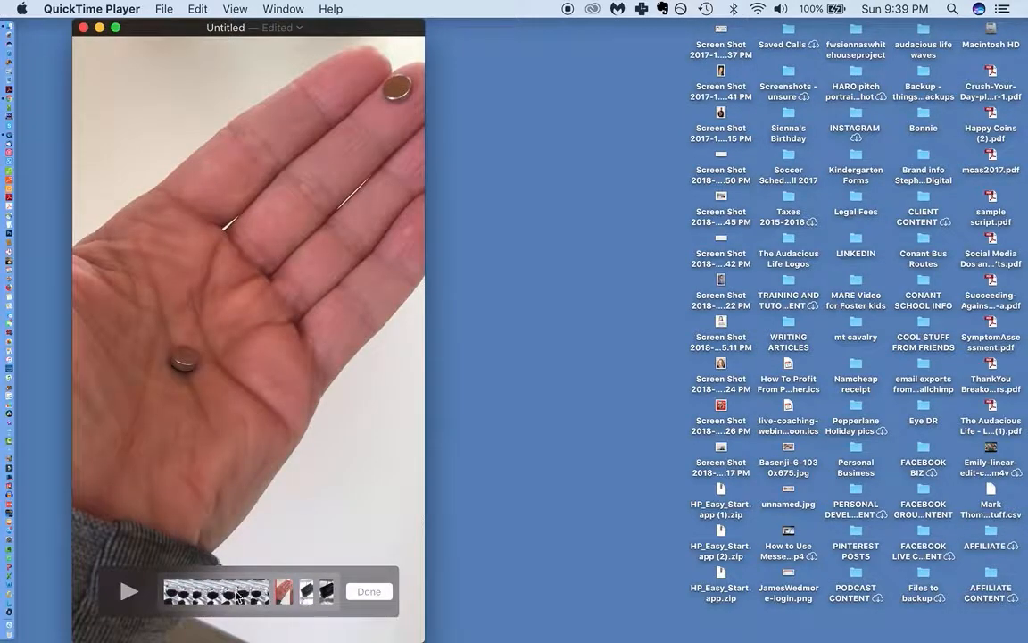
left_click(366, 592)
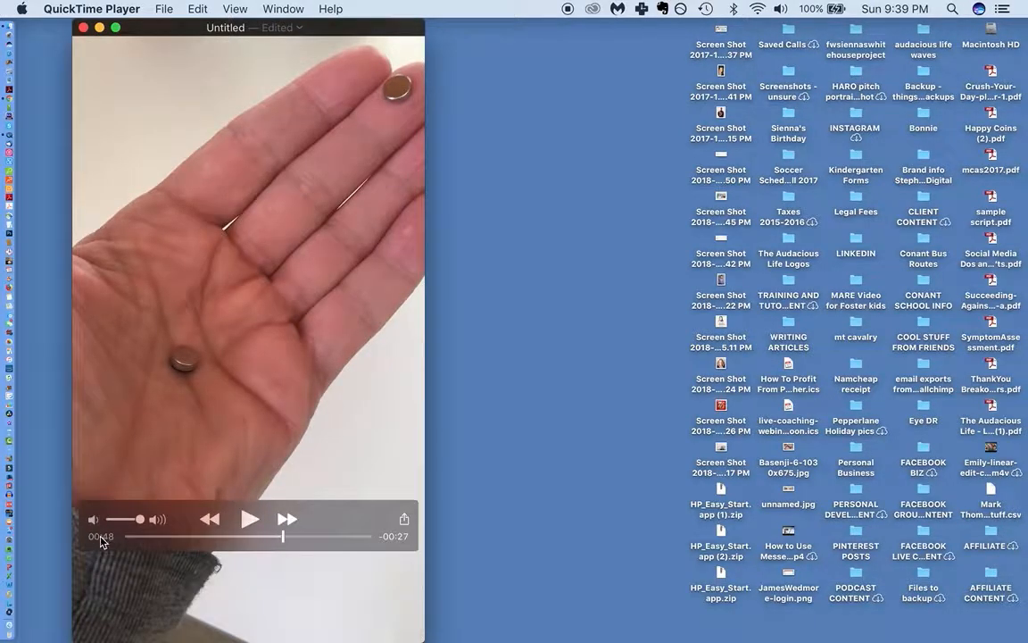
Step: Scrub across the cut into the magnet clip, and undo the segment deletion and the magnet clip split
left_click_drag(261, 535, 282, 537)
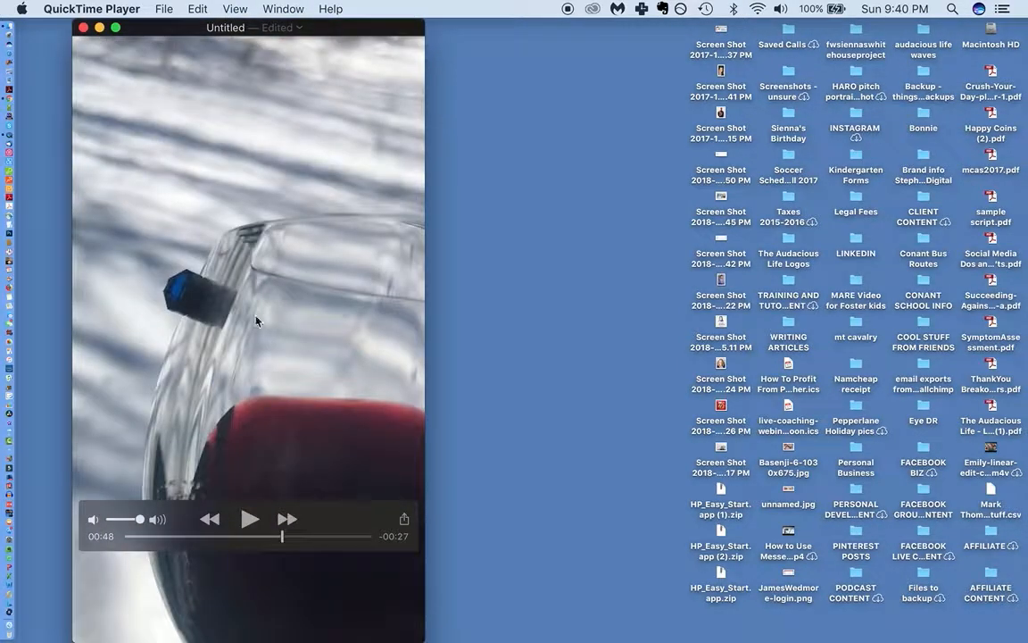
left_click(198, 9)
mouse_move(175, 6)
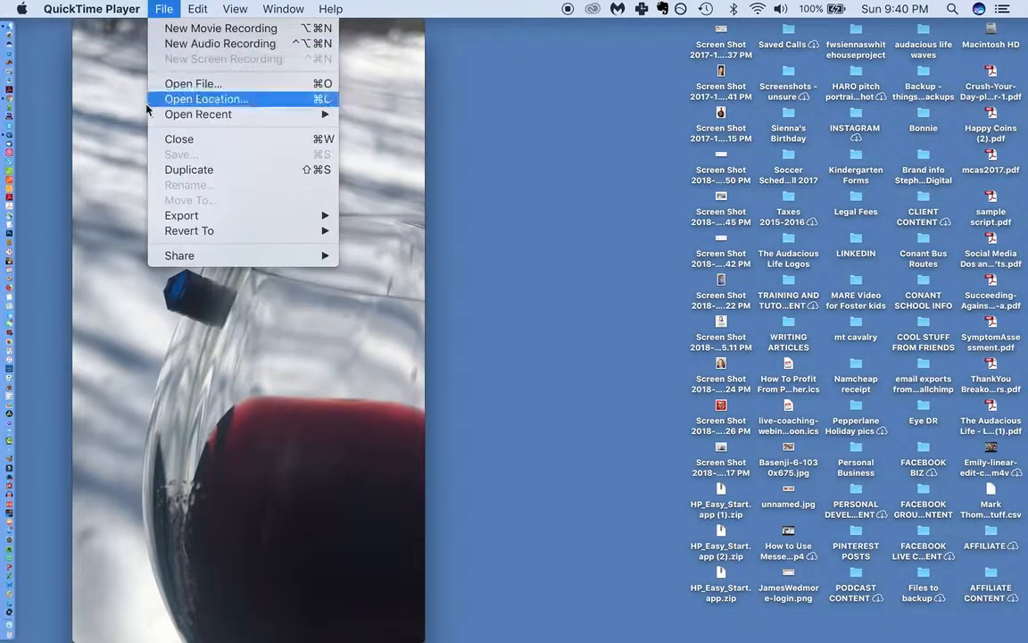
left_click(93, 117)
left_click(199, 7)
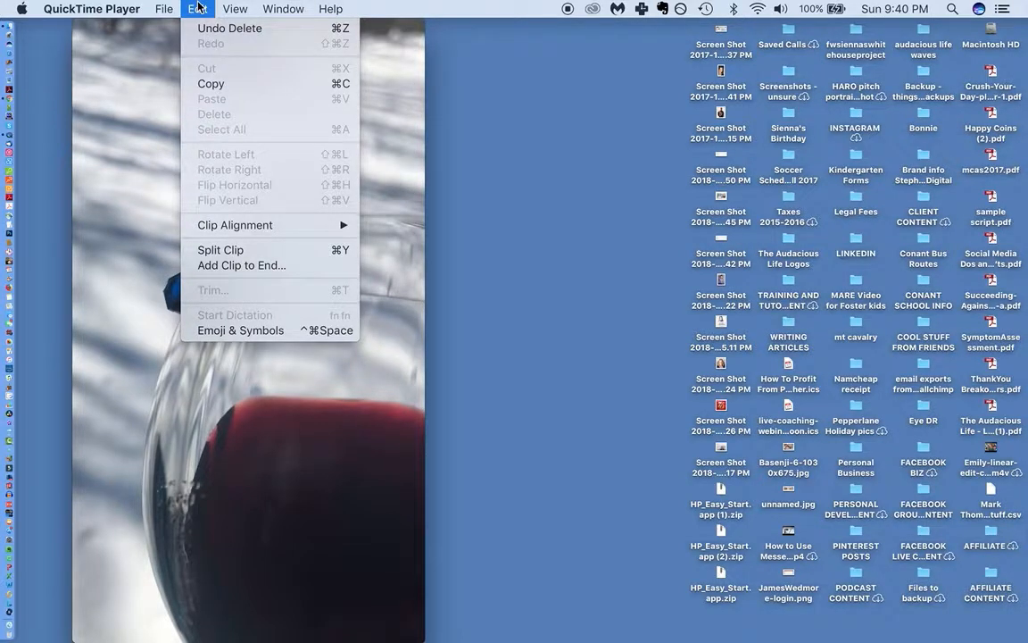
left_click(100, 99)
left_click(198, 8)
left_click(199, 29)
left_click(198, 9)
left_click(200, 29)
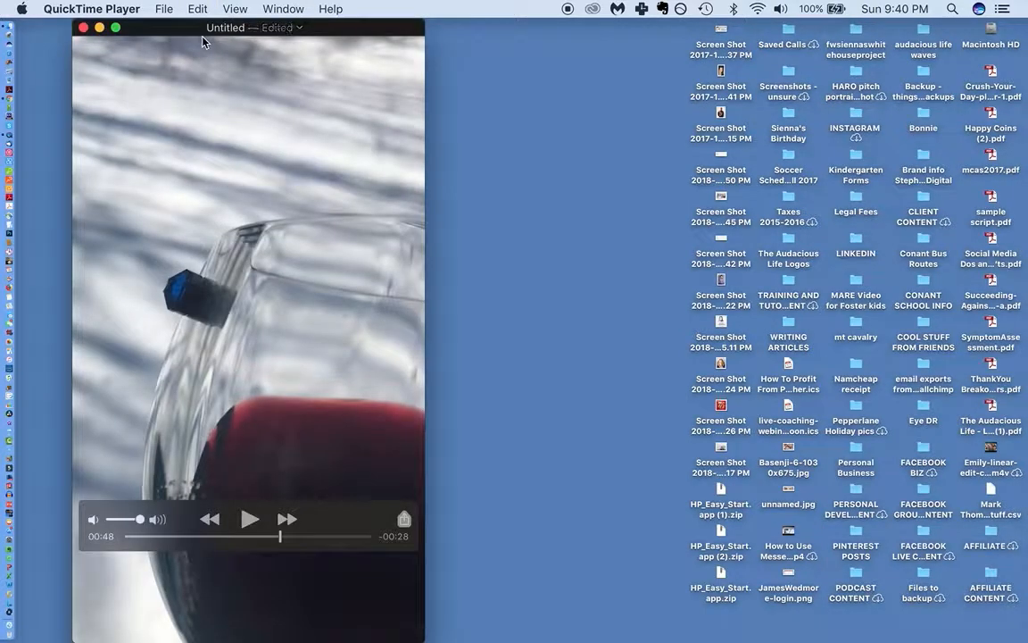
left_click(197, 8)
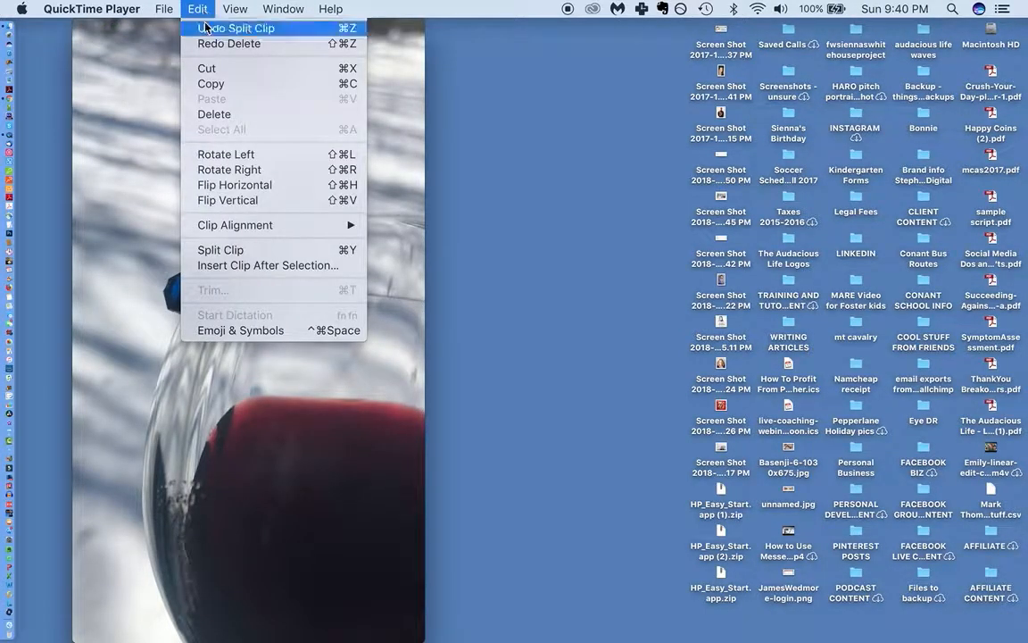
left_click(205, 29)
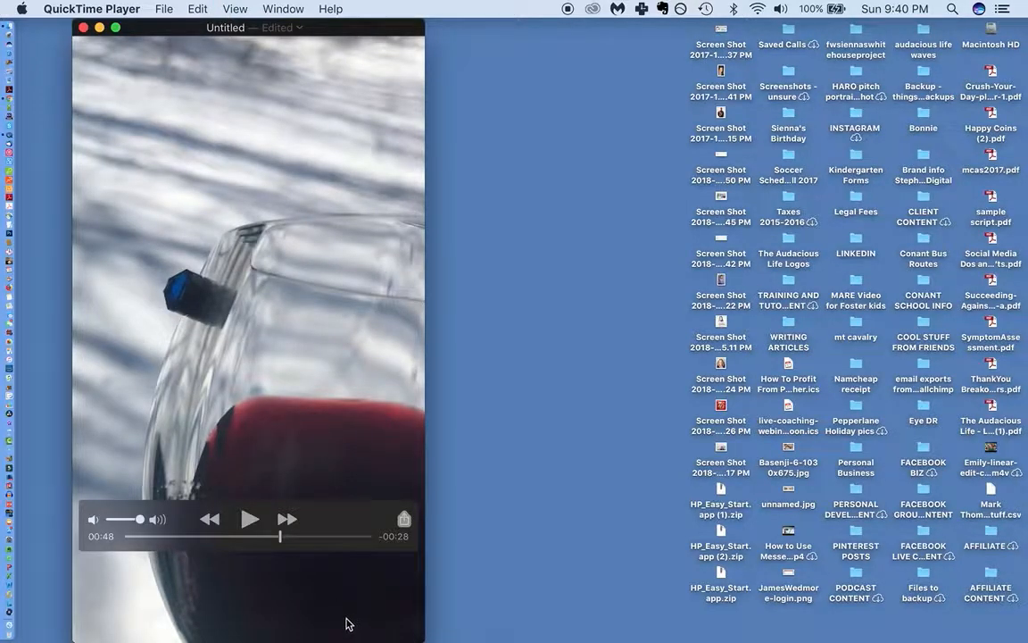
Step: Move the playhead to the end of the movie and open box.MOV in its own window
left_click_drag(284, 541, 414, 542)
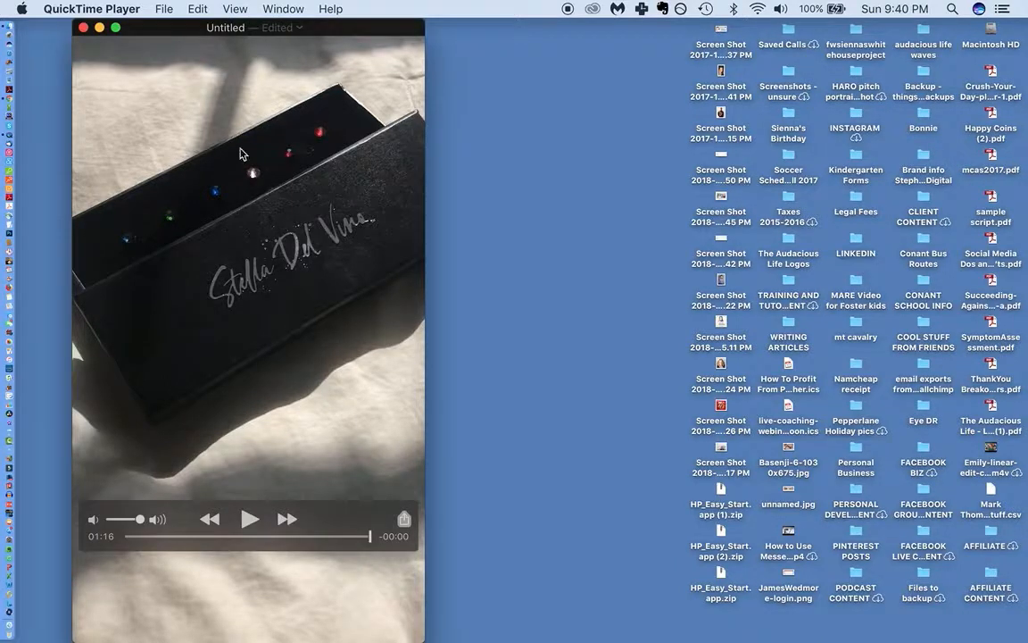
left_click(151, 8)
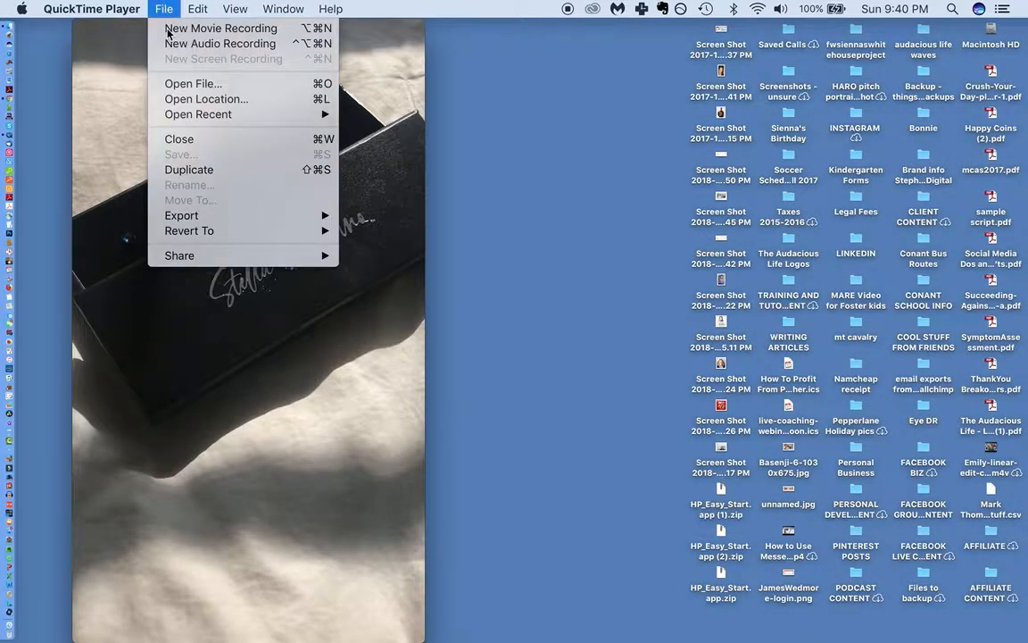
left_click(193, 83)
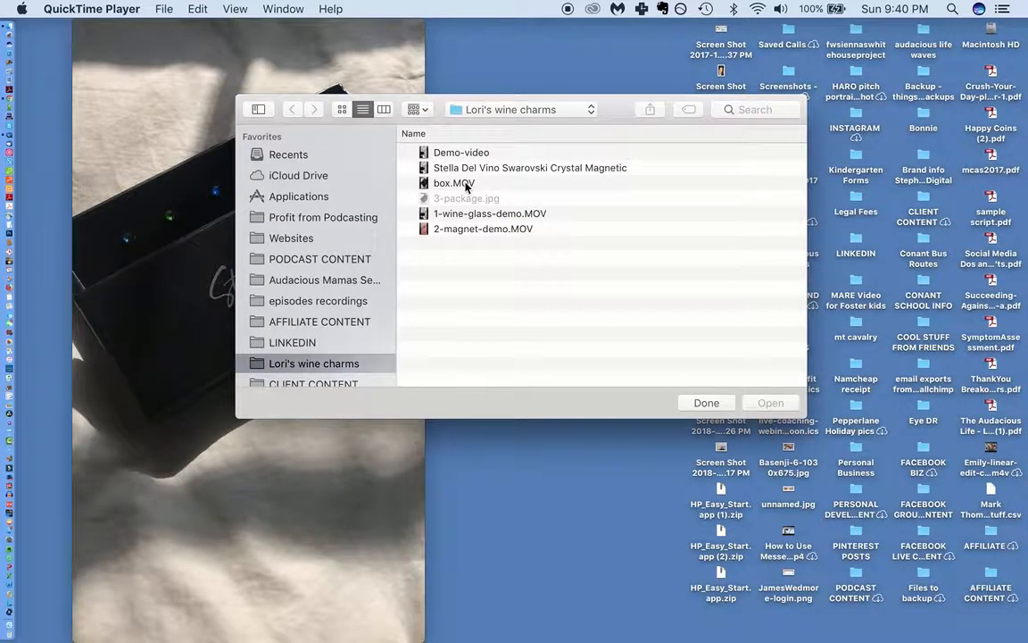
left_click(456, 183)
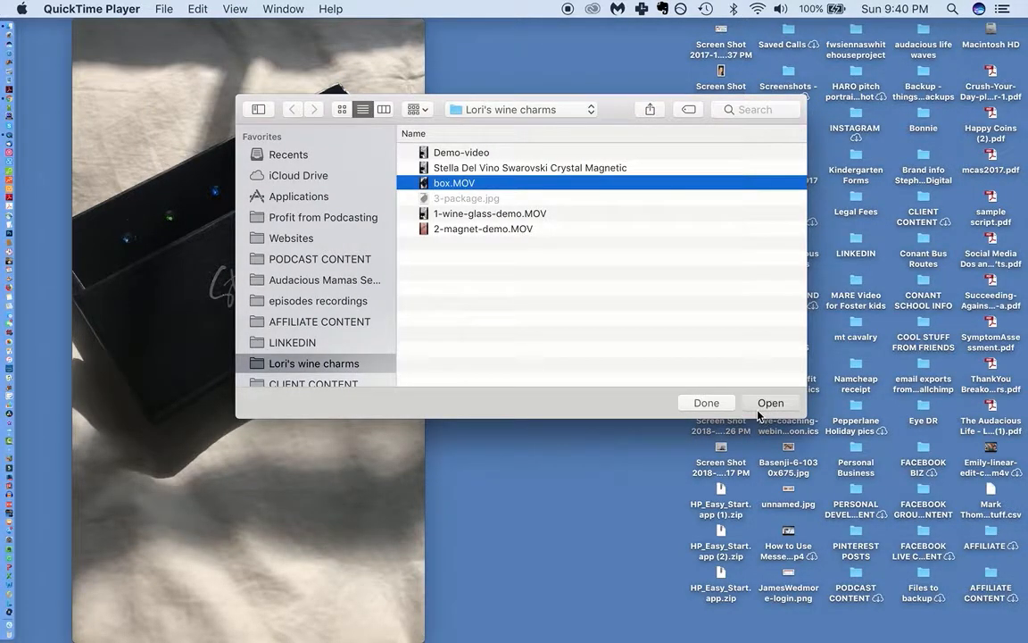
left_click(770, 403)
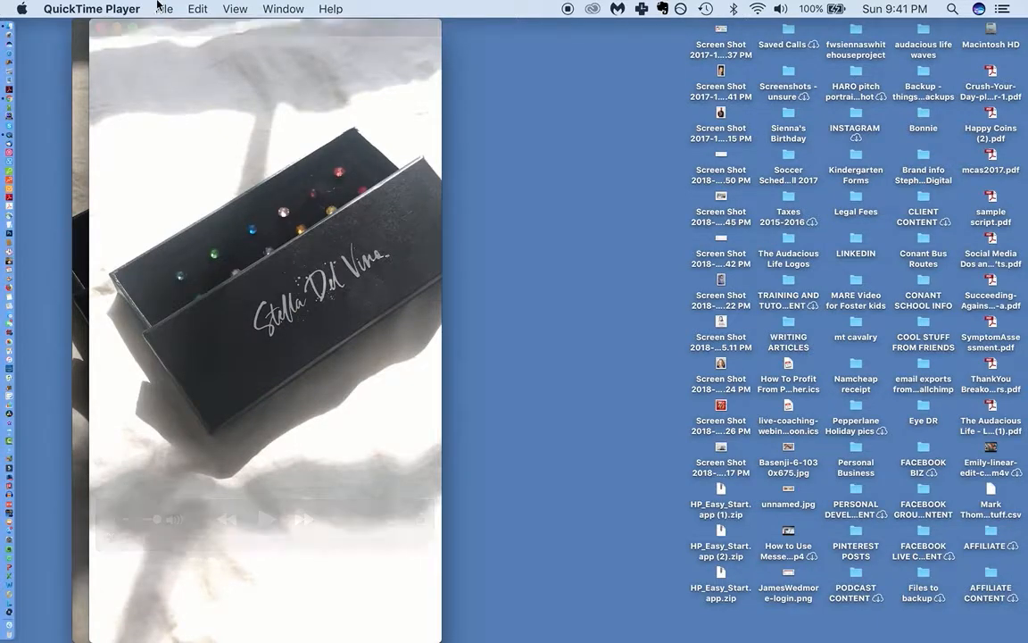
Step: Bring the combined movie's window back in front of the separate box.MOV window
left_click(196, 8)
left_click(207, 85)
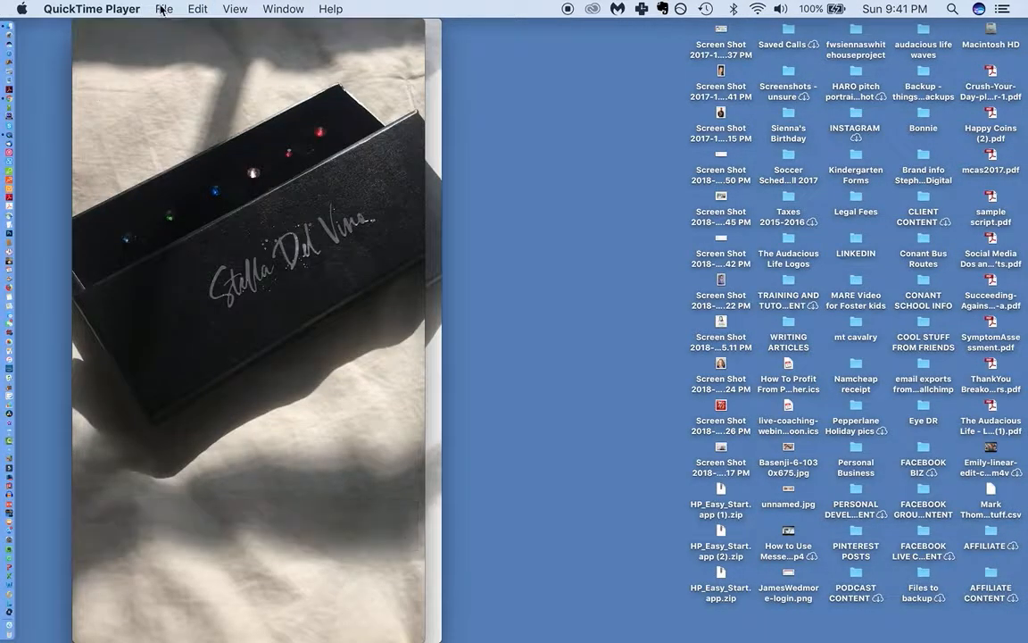
left_click(191, 10)
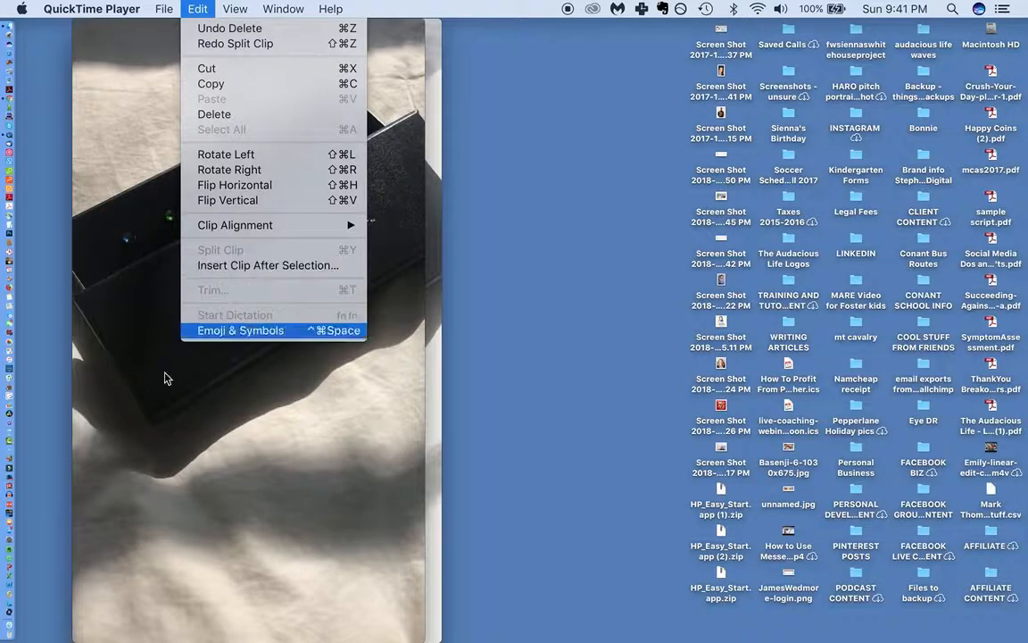
left_click(134, 424)
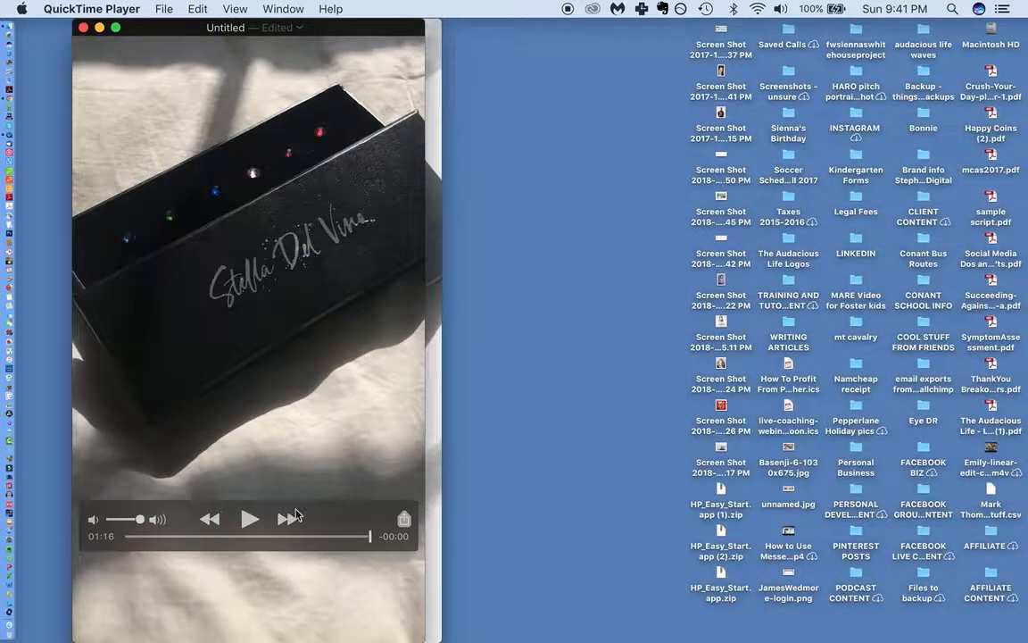
Step: Return the playhead to the start of the movie and insert box.MOV after the selection
left_click_drag(370, 537, 125, 538)
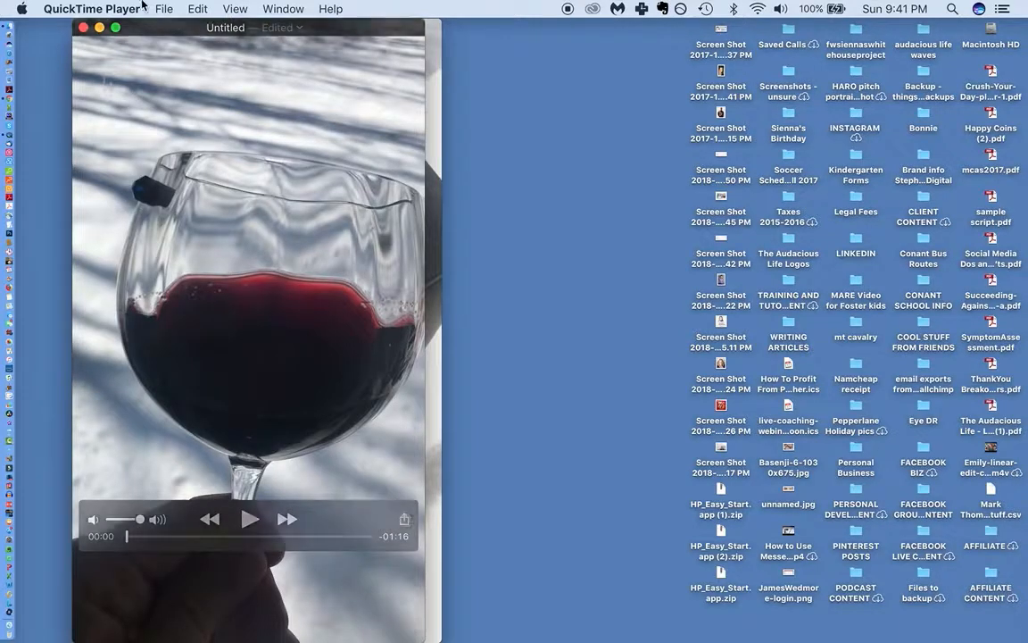
left_click(195, 9)
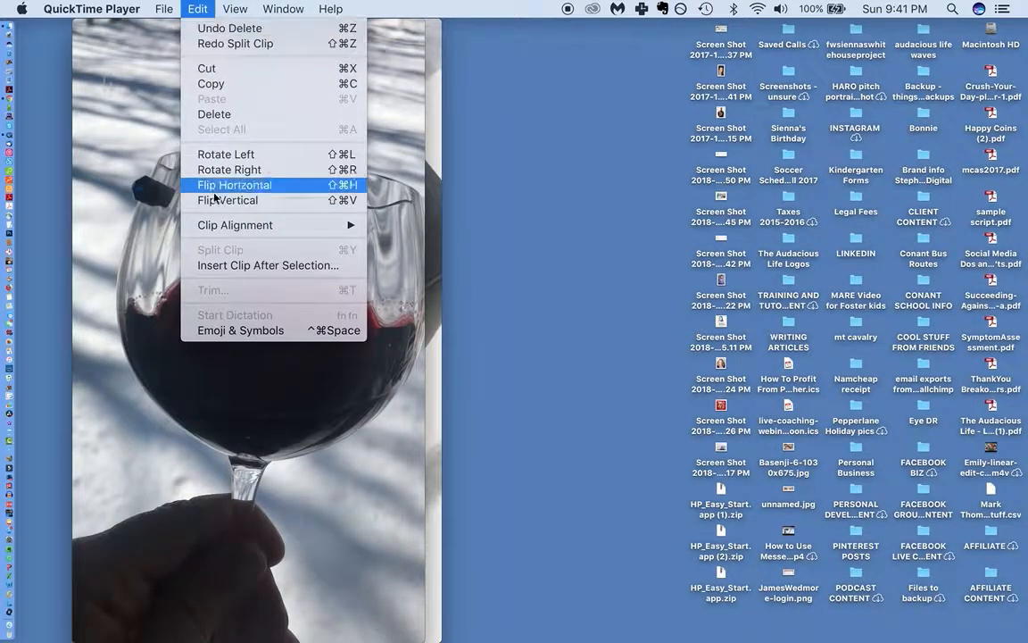
left_click(225, 265)
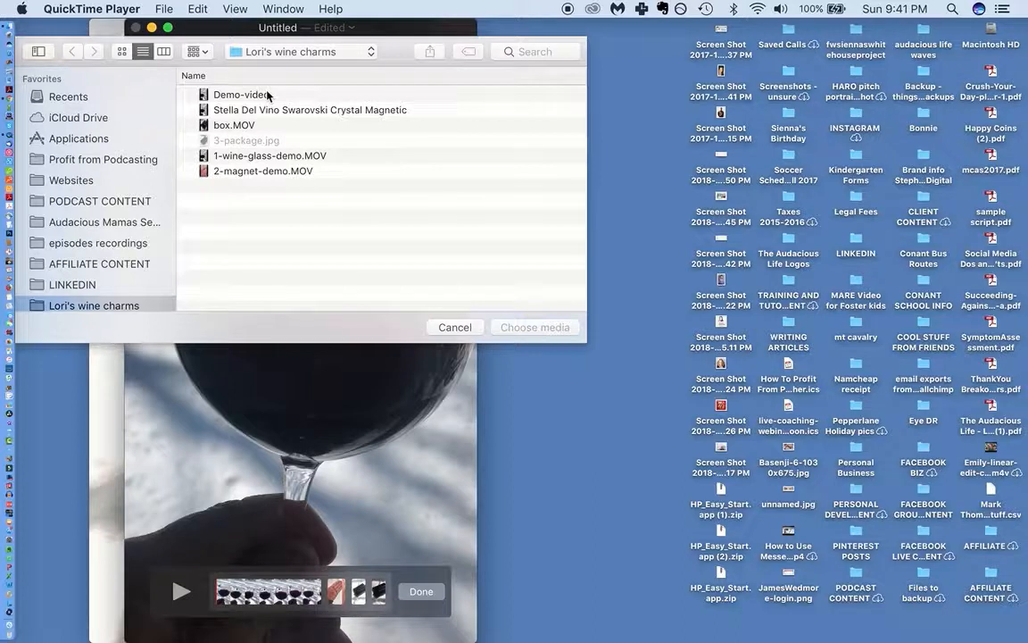
left_click(236, 125)
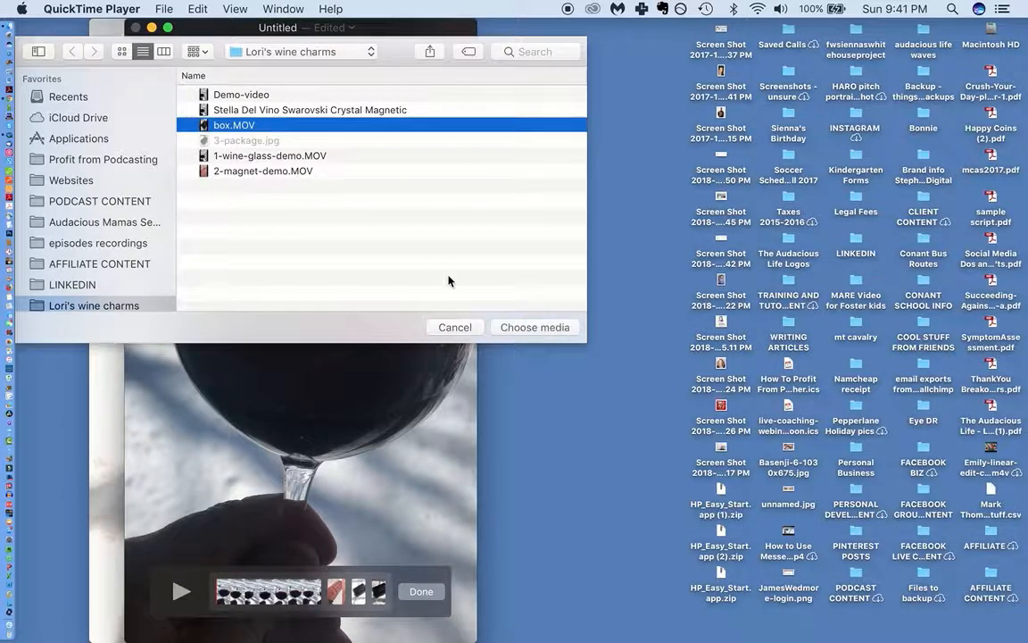
left_click(533, 327)
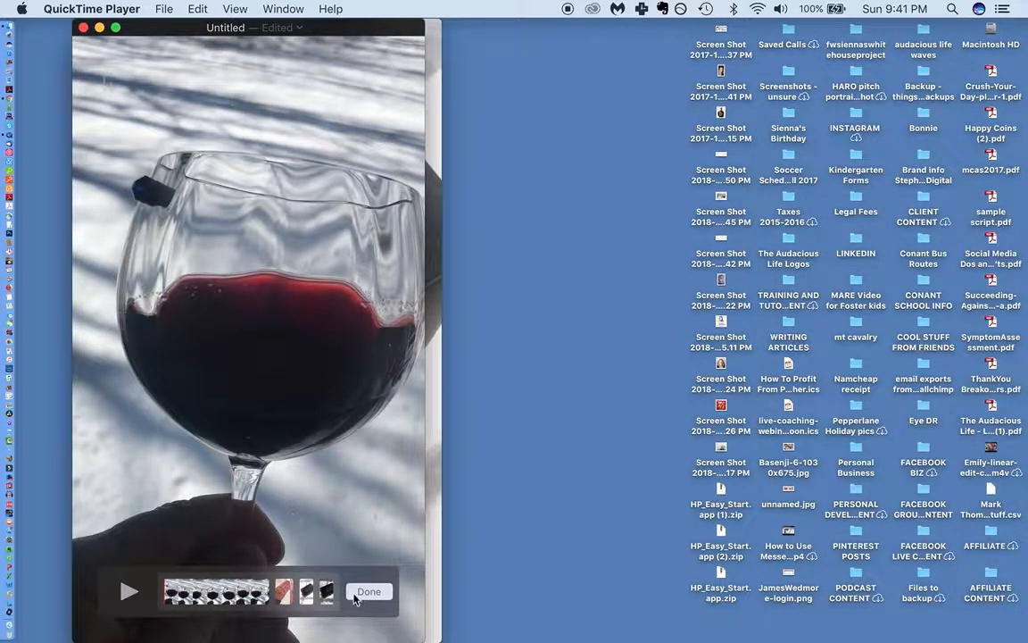
Step: Move the last box clip to the start of the movie, ahead of the wine glass clip, and briefly preview it
mouse_move(326, 593)
left_mouse_down()
mouse_move(308, 603)
mouse_move(183, 607)
mouse_move(327, 597)
left_mouse_up()
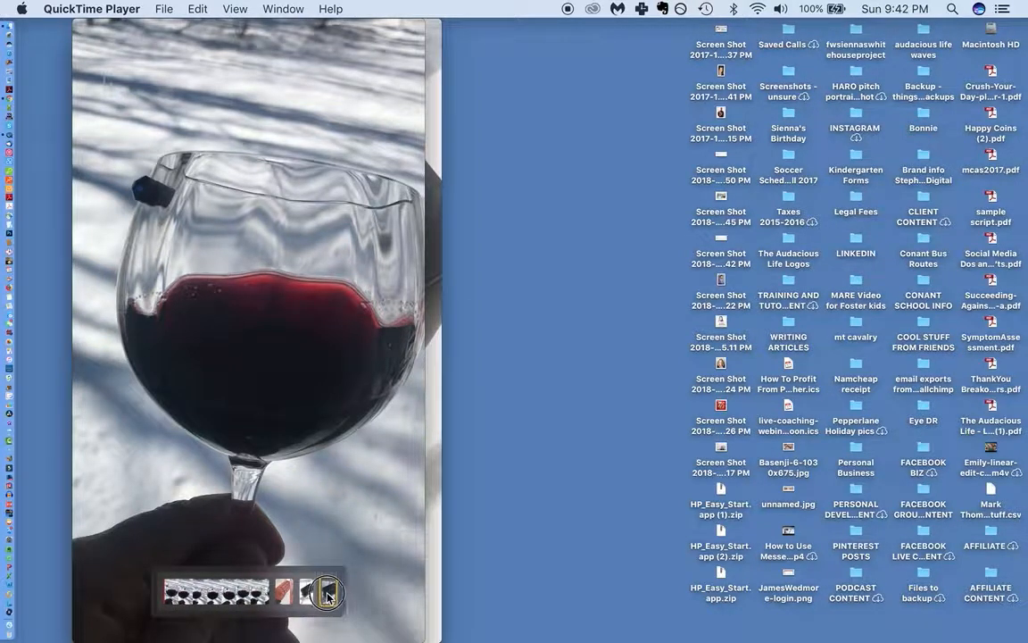
mouse_move(328, 596)
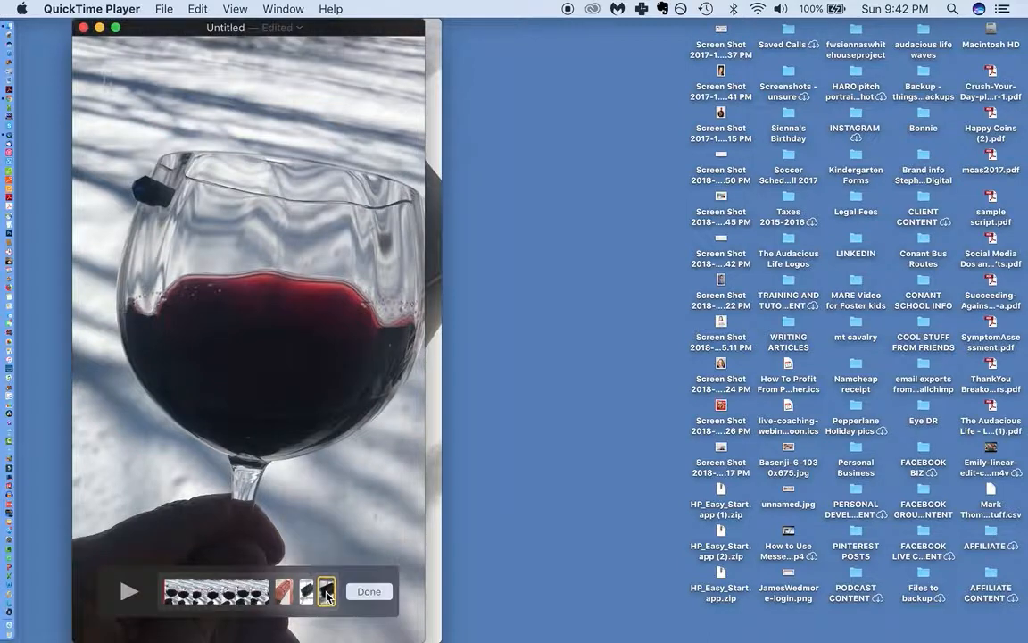
left_click(308, 596)
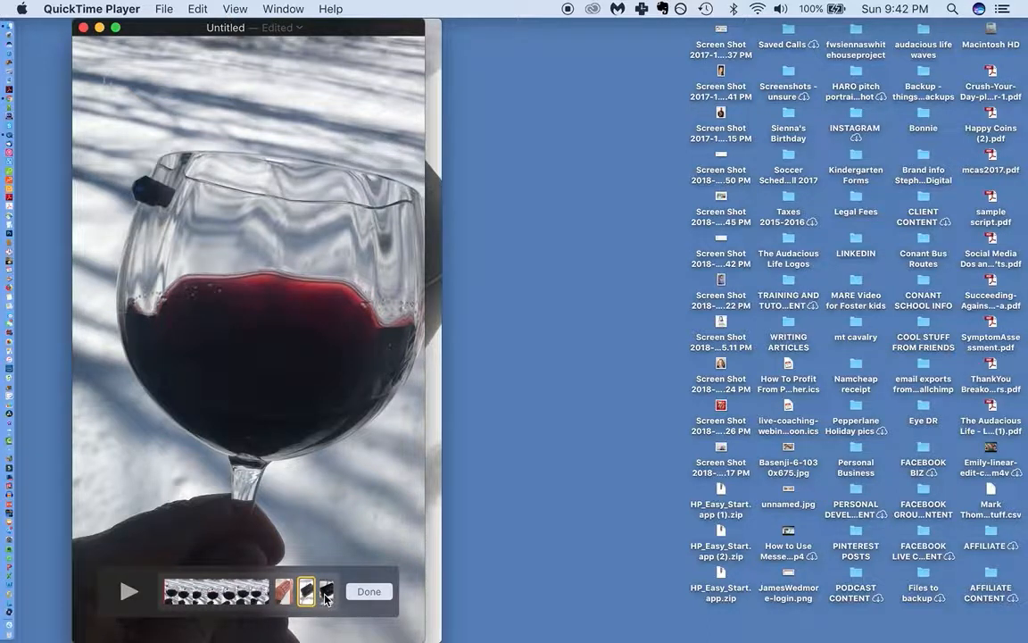
left_click(327, 596)
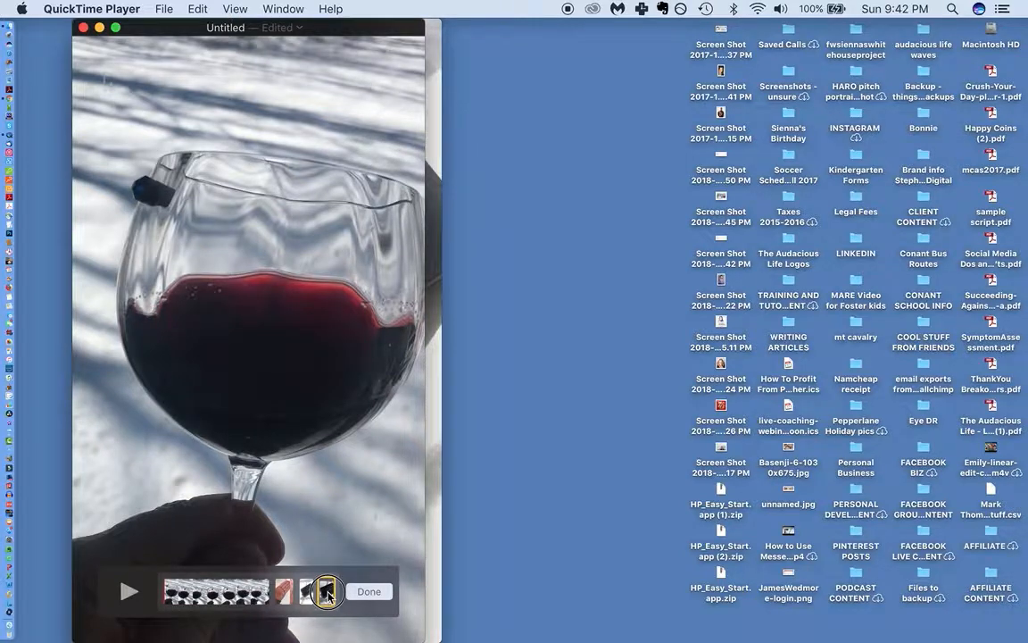
left_click_drag(327, 597, 326, 603)
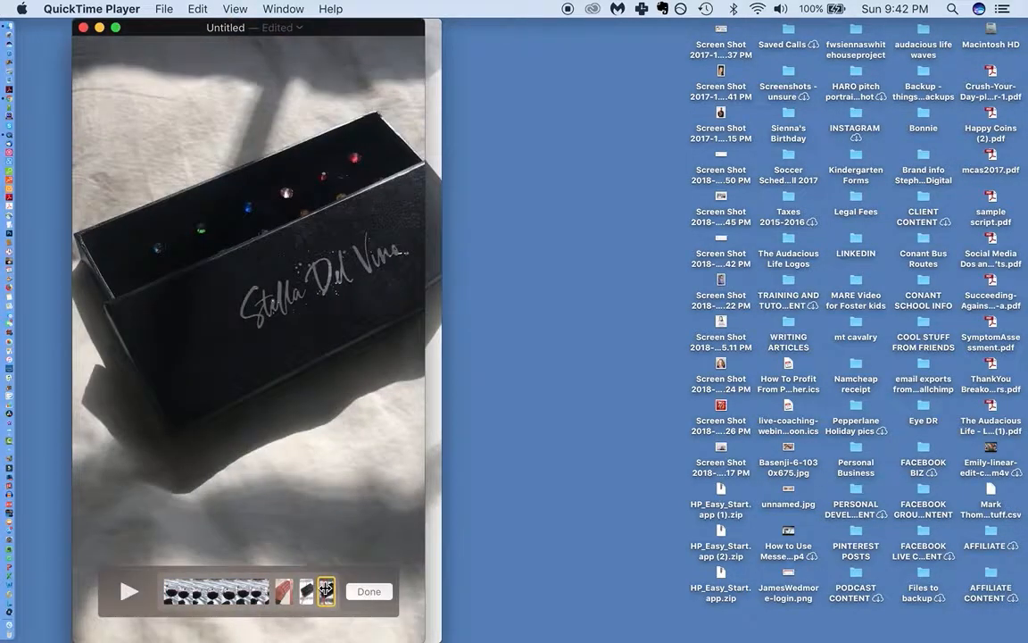
left_click(326, 600)
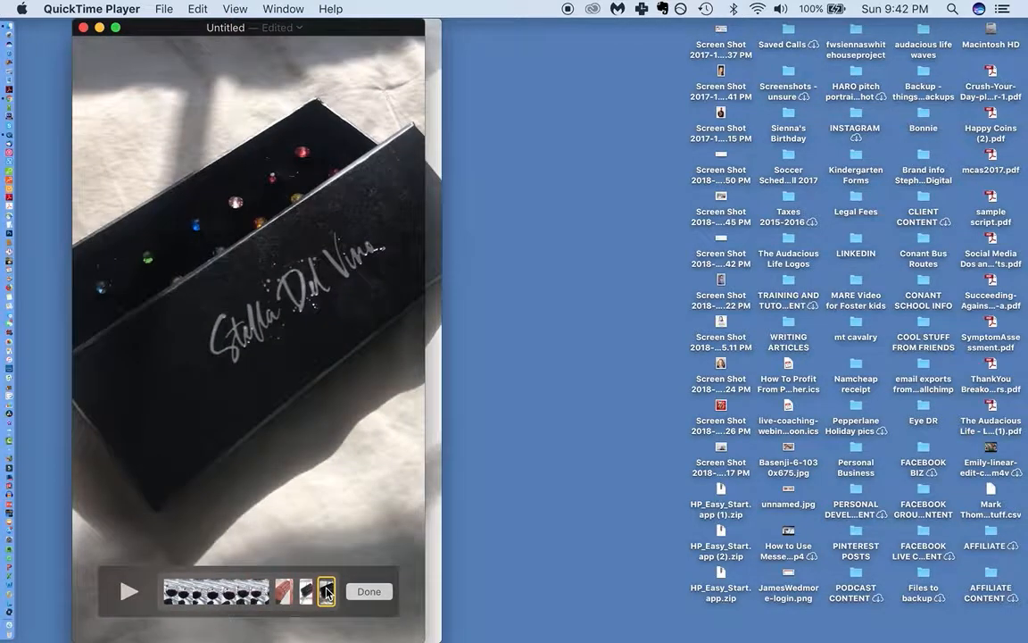
left_click_drag(327, 591, 174, 590)
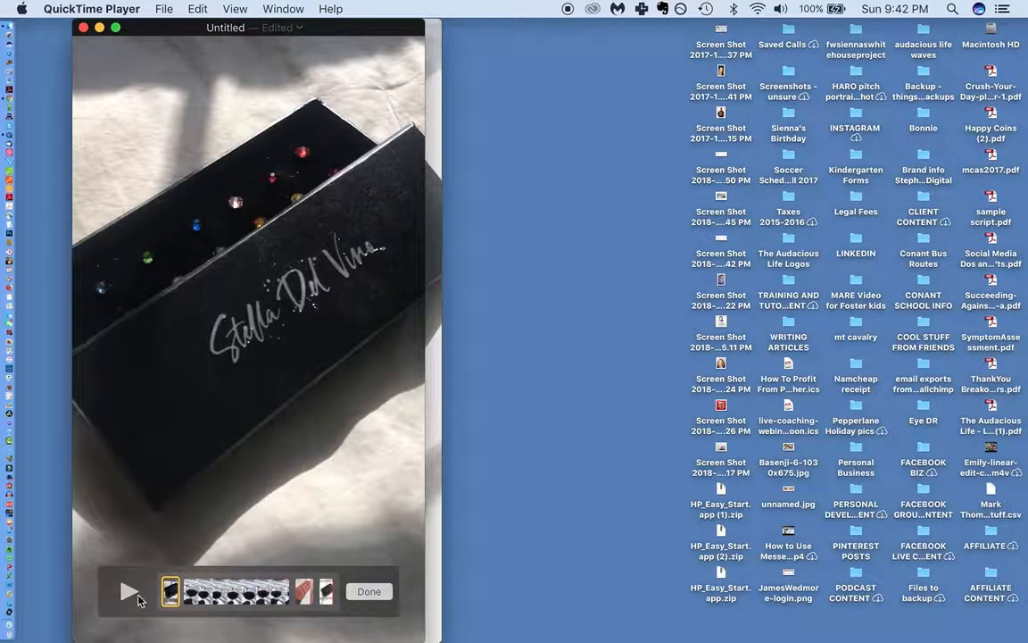
left_click(129, 593)
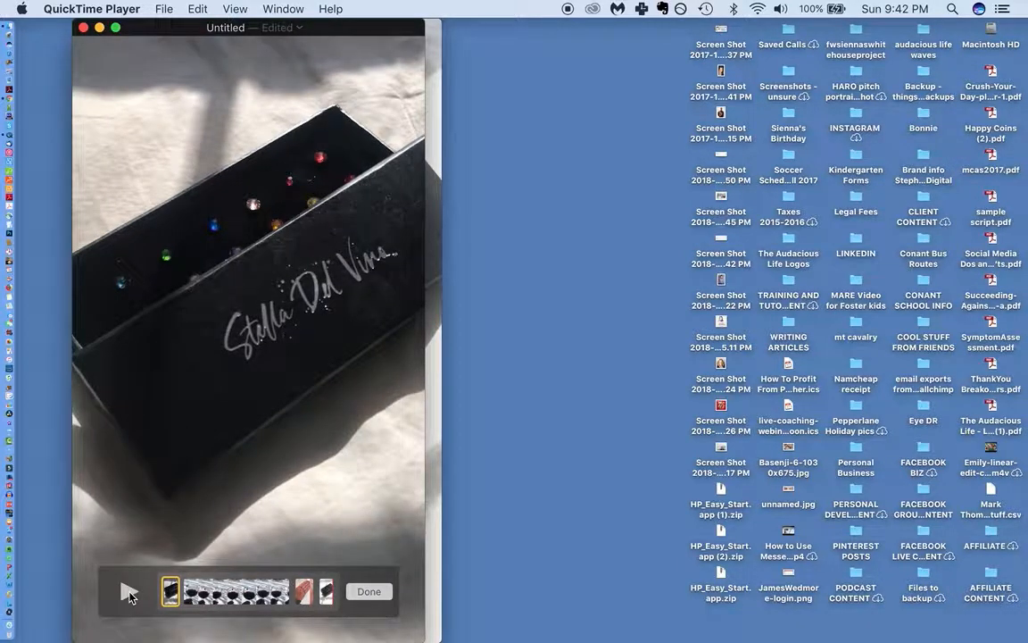
Step: Delete the duplicate box clip at the end of the movie and finish editing the clips
left_click(195, 588)
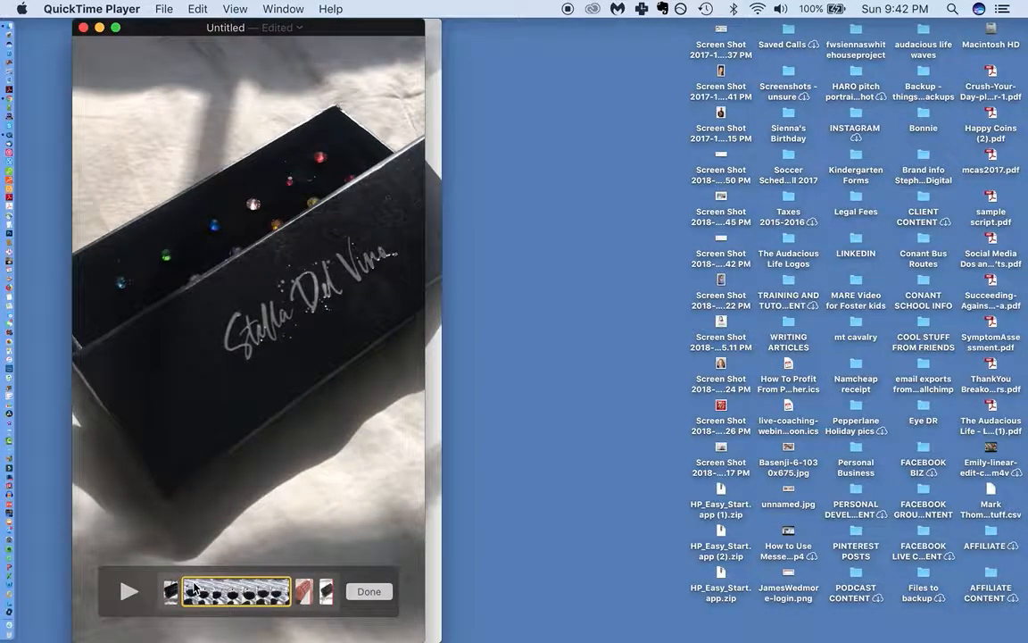
left_click(303, 591)
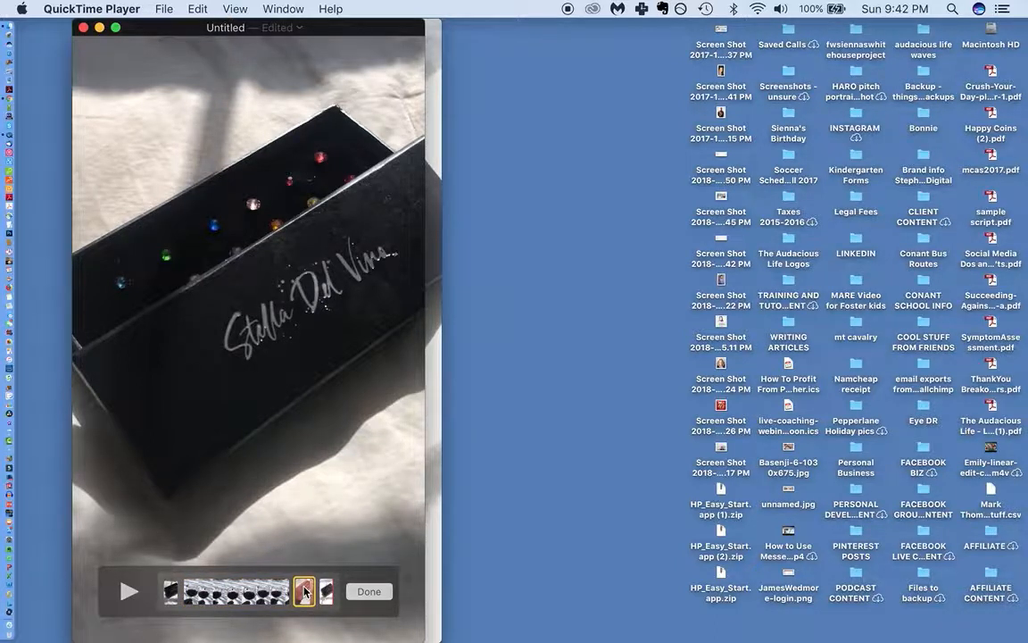
left_click(170, 592)
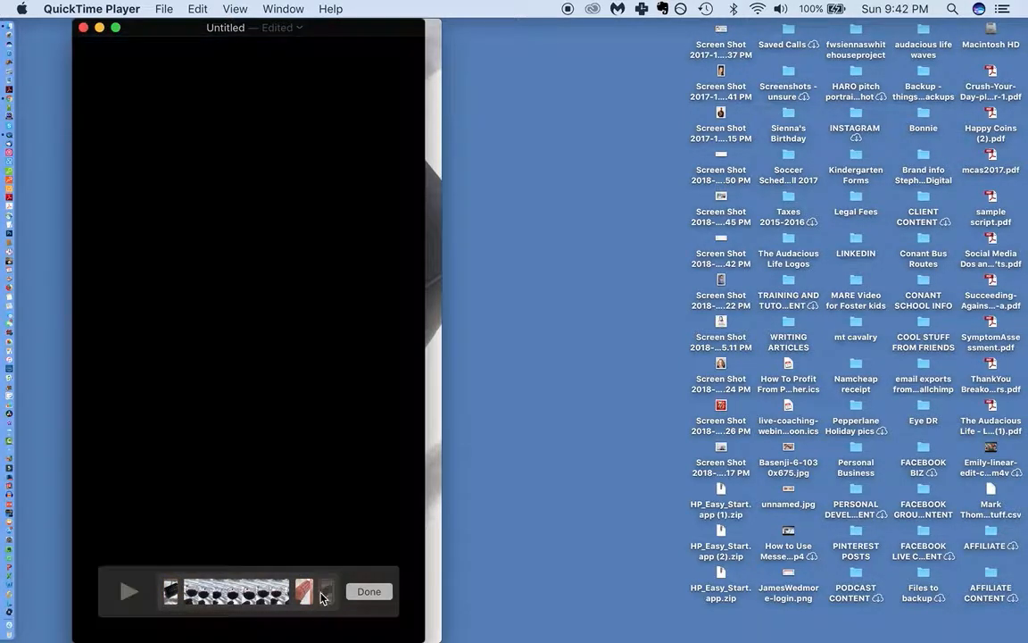
left_click(373, 593)
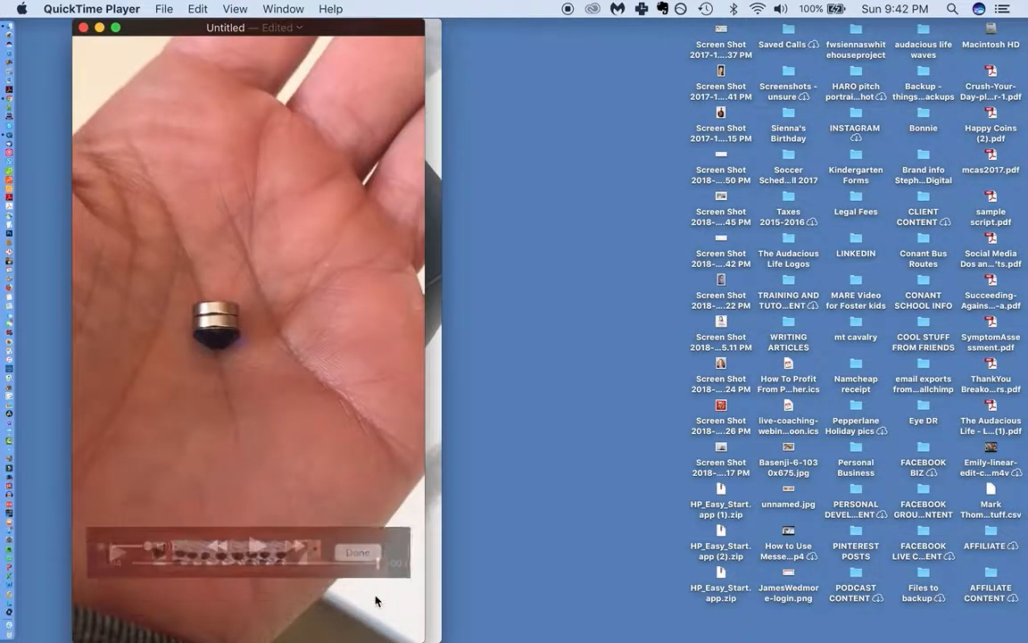
Step: Play the rearranged movie from the start, skip ahead to the magnet clip, and pause playback there
left_click_drag(371, 538, 103, 523)
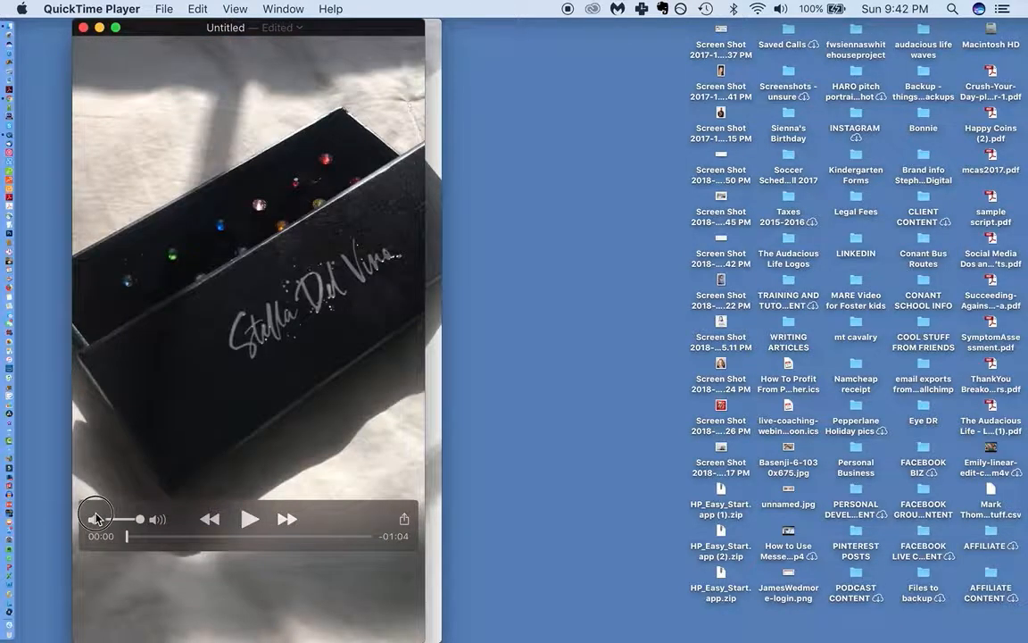
left_click(249, 519)
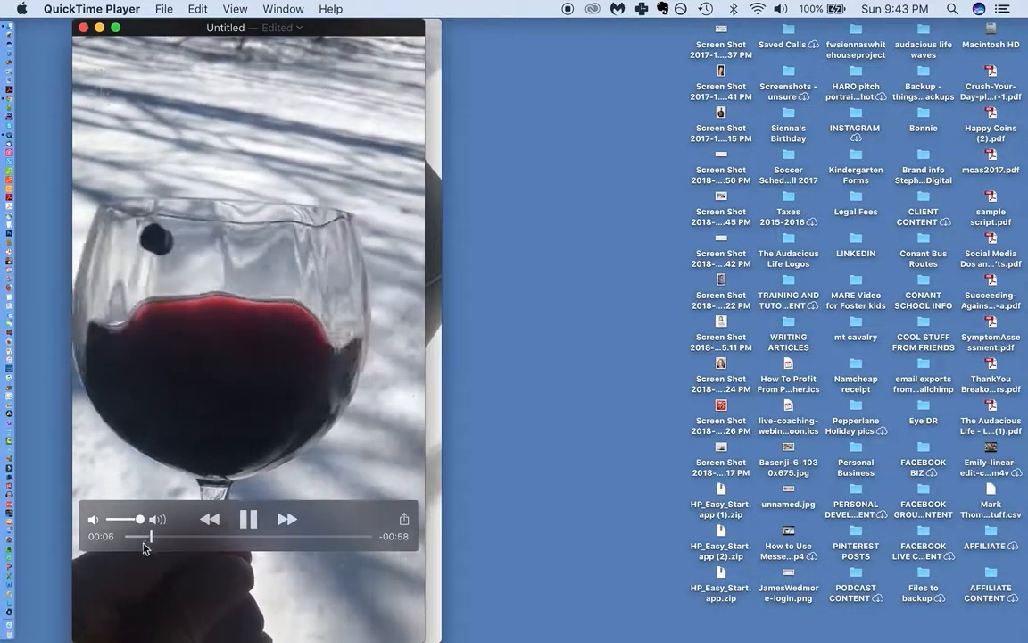
left_click_drag(145, 538, 320, 539)
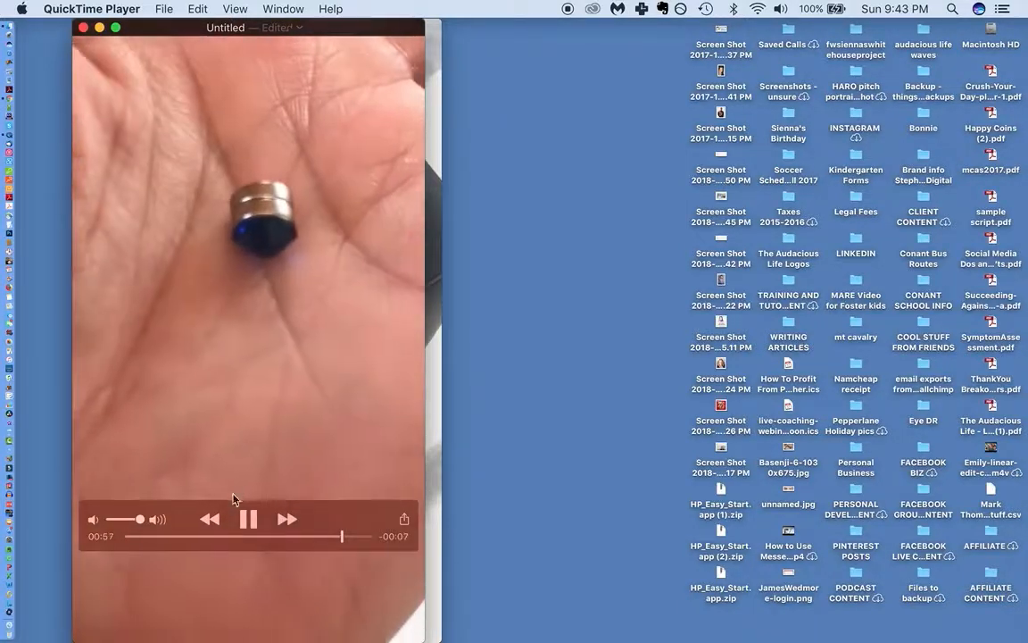
left_click(249, 519)
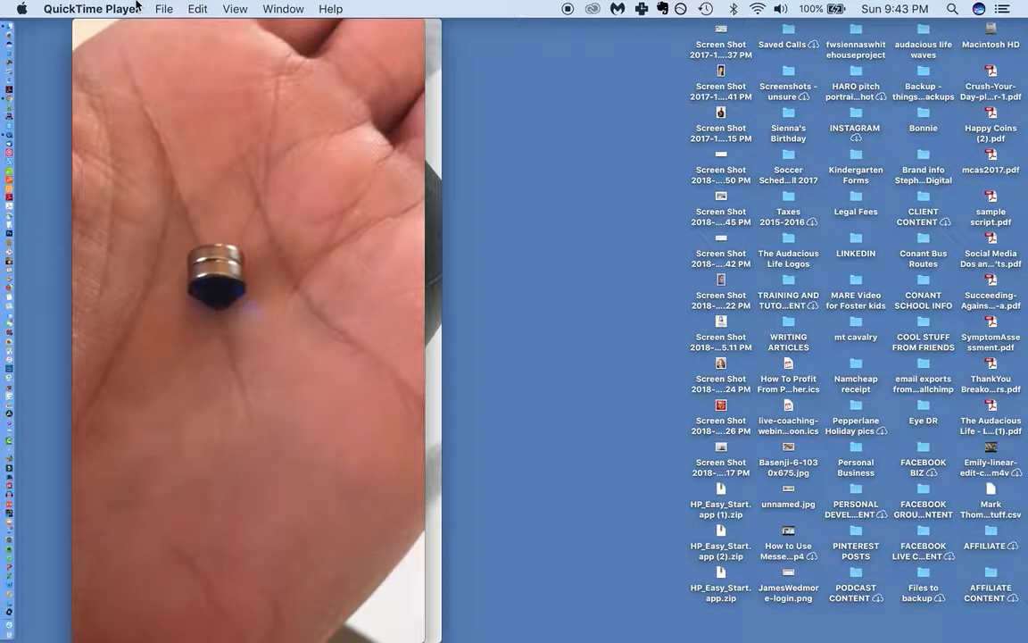
Step: Look through the export formats and sharing destinations available for the movie
left_click(163, 8)
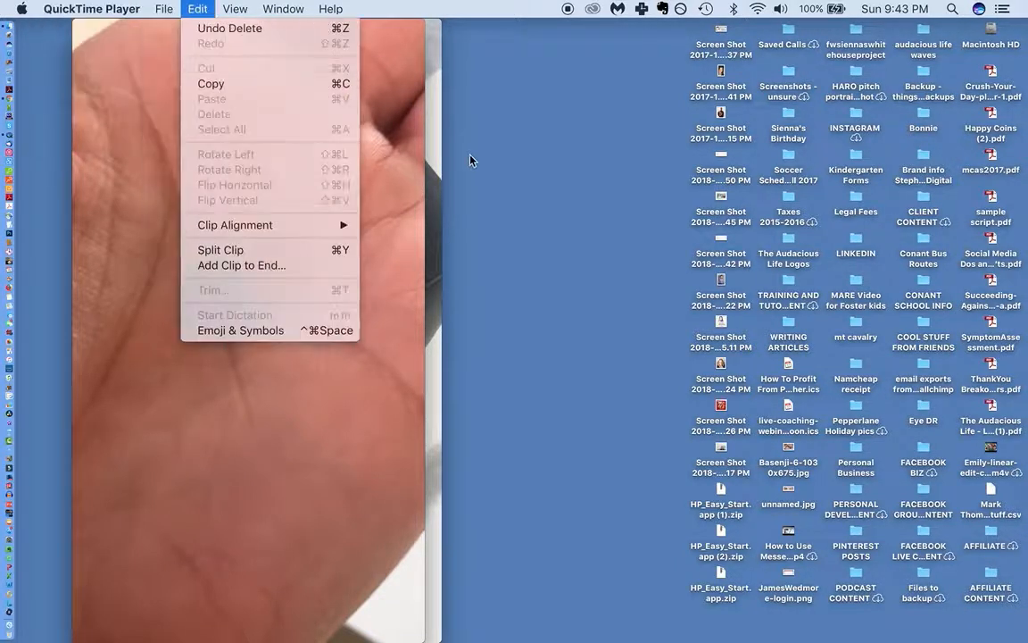
left_click(519, 126)
left_click(258, 104)
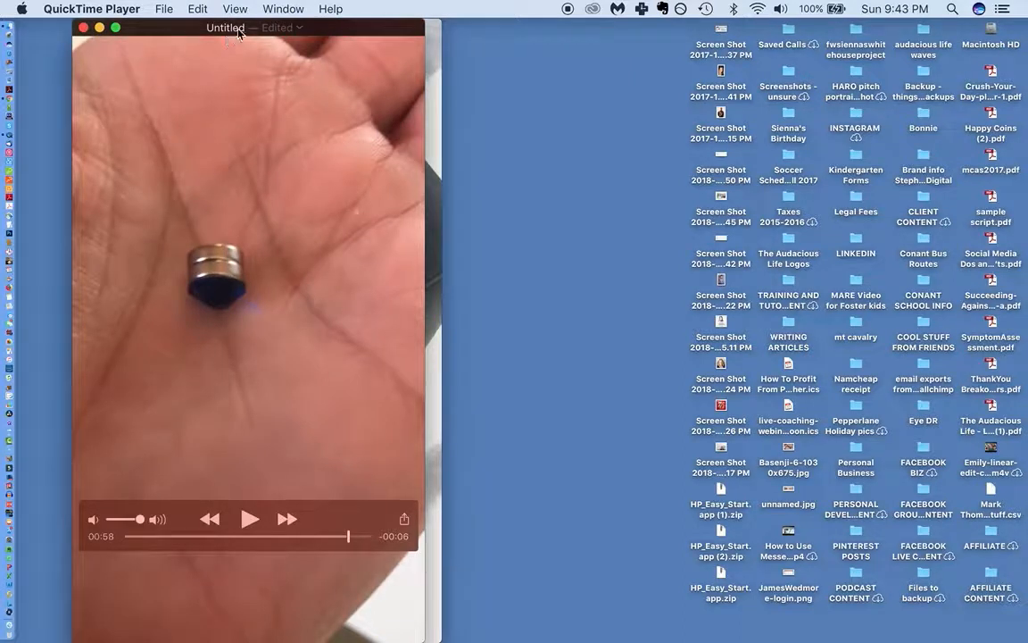
left_click(165, 8)
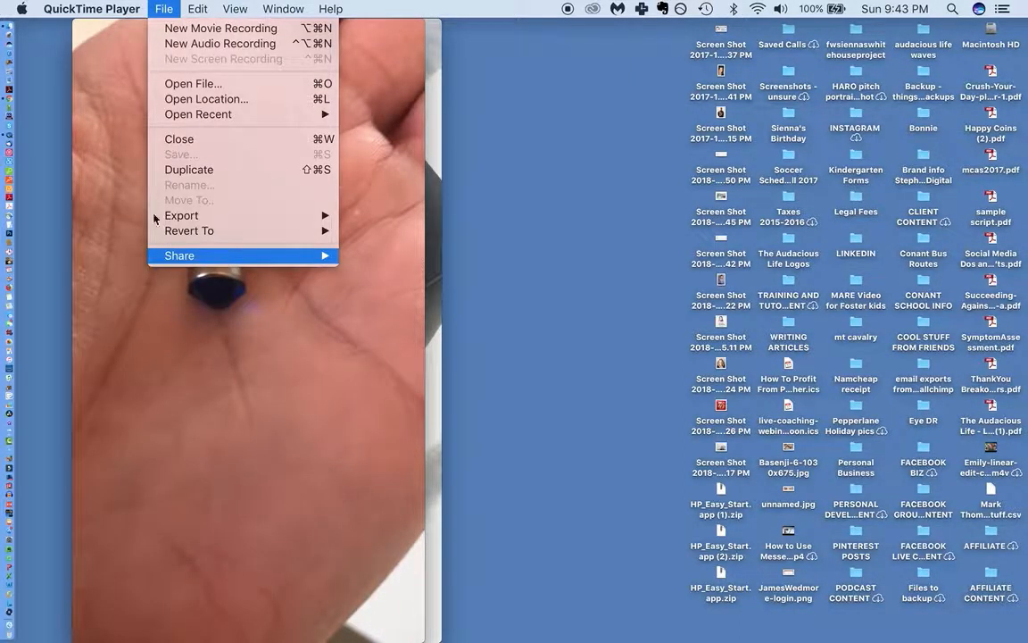
mouse_move(265, 215)
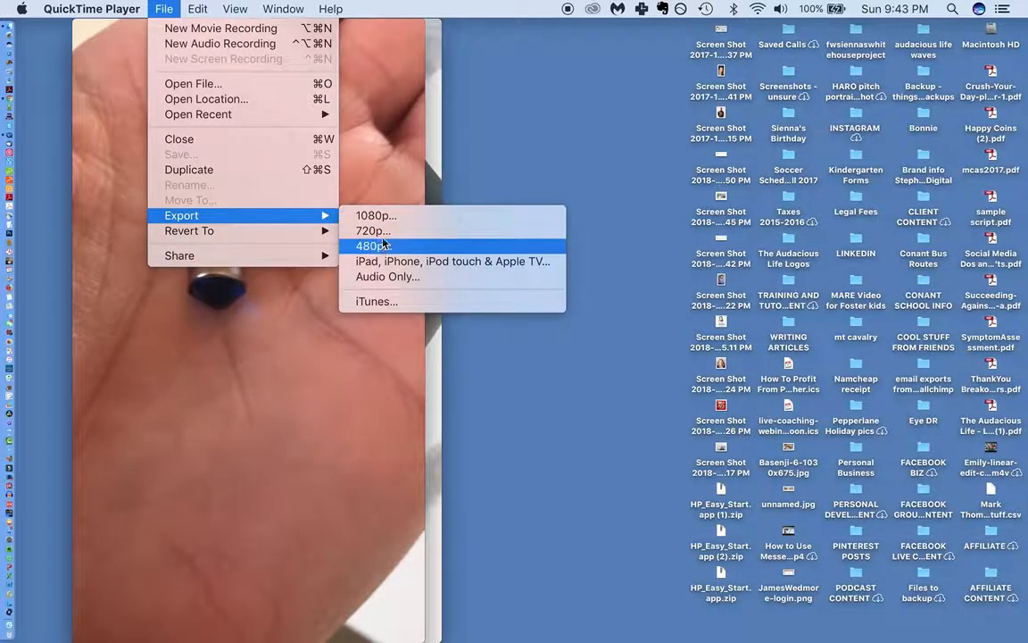
left_click(161, 7)
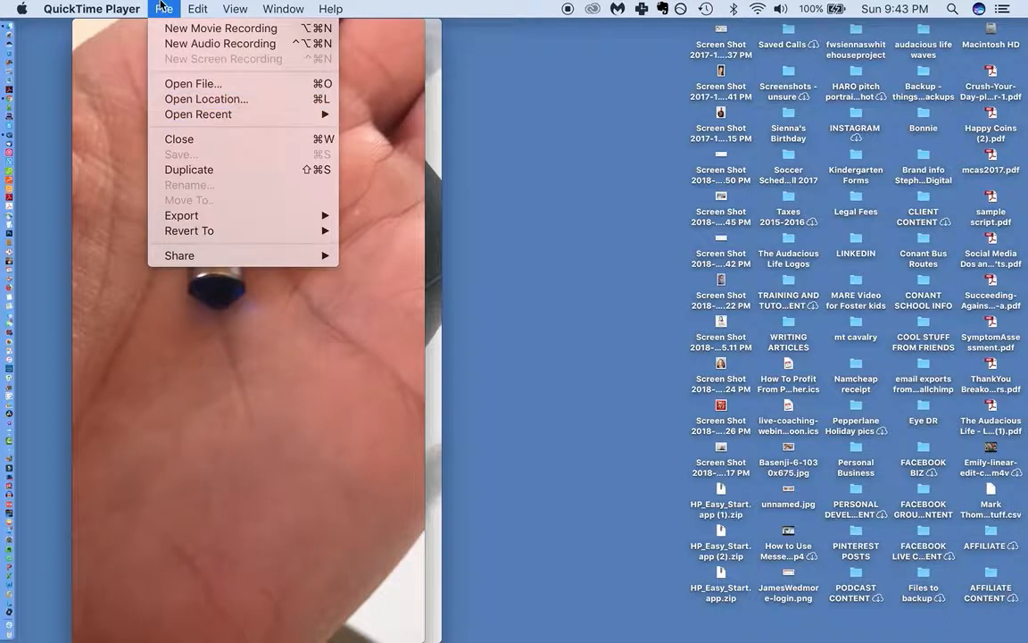
left_click(162, 7)
mouse_move(194, 257)
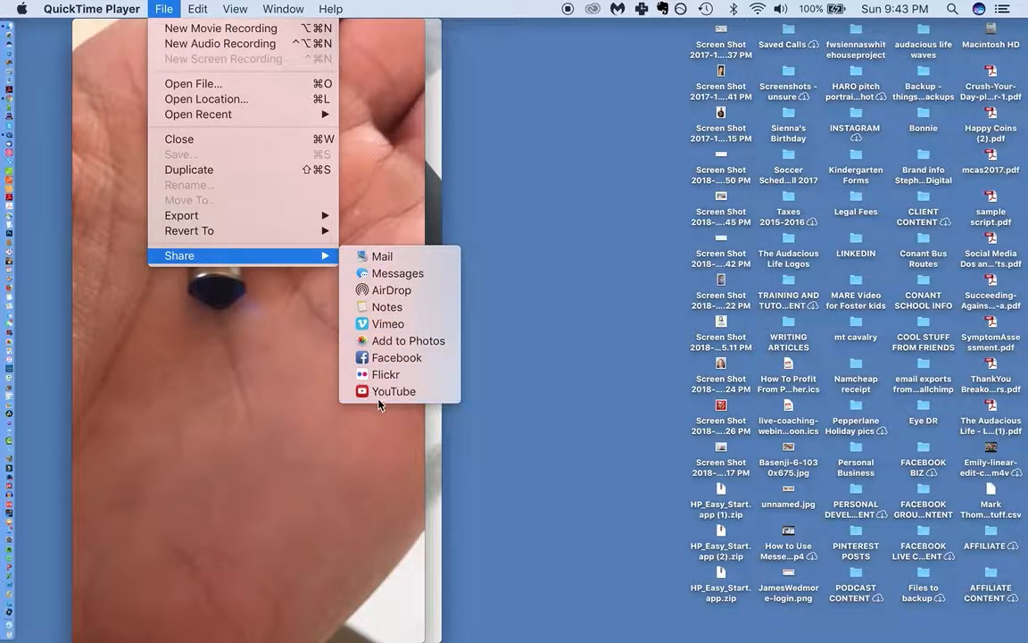
Step: Export the movie at 720p as box-first-demo in the wine charms folder
mouse_move(280, 237)
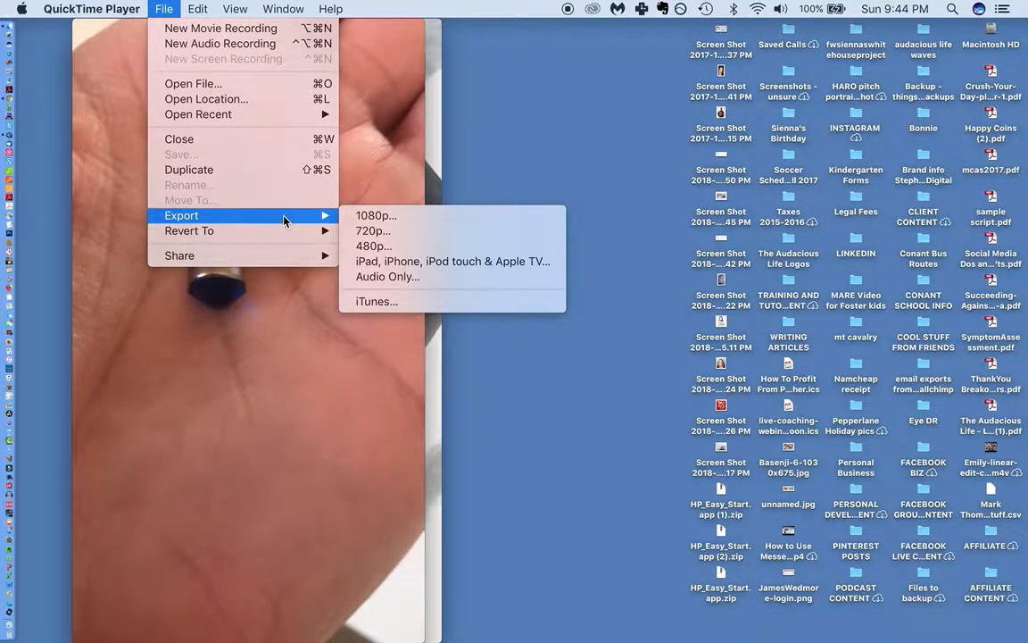
left_click(345, 230)
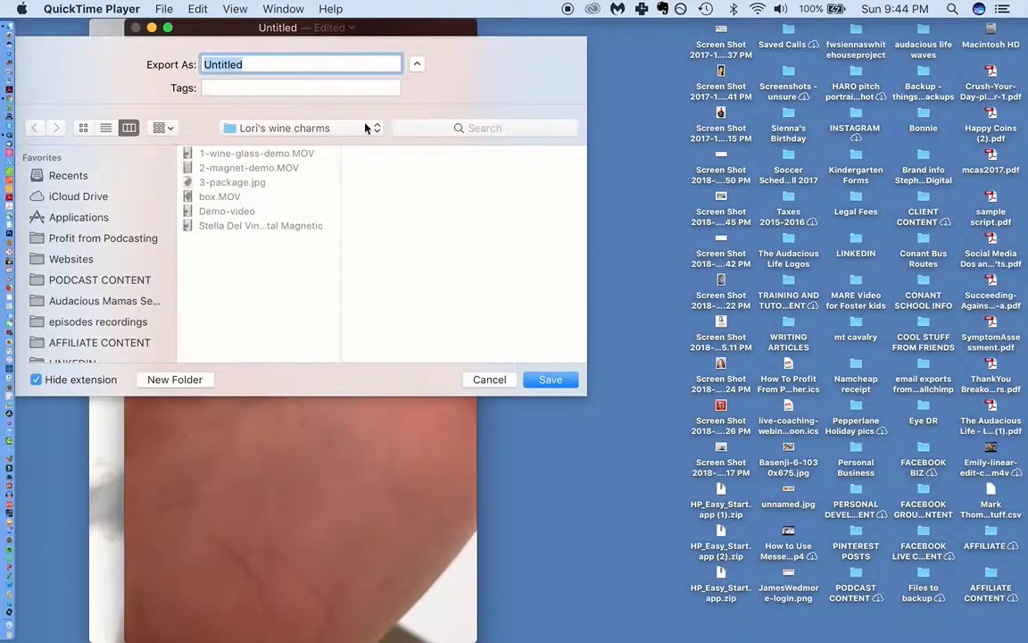
type("box-first-demo")
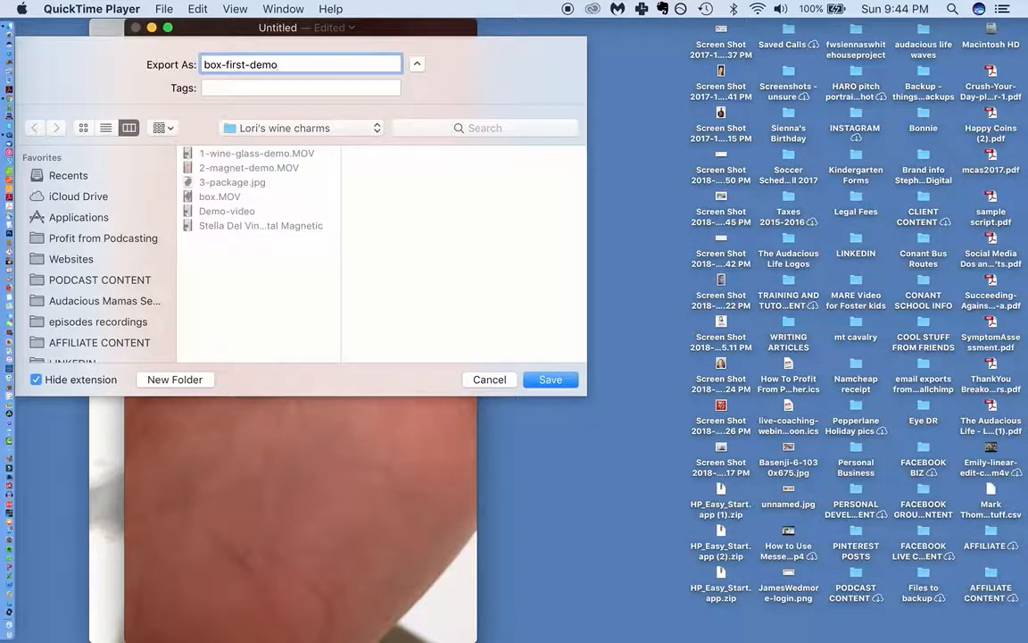
key("Return")
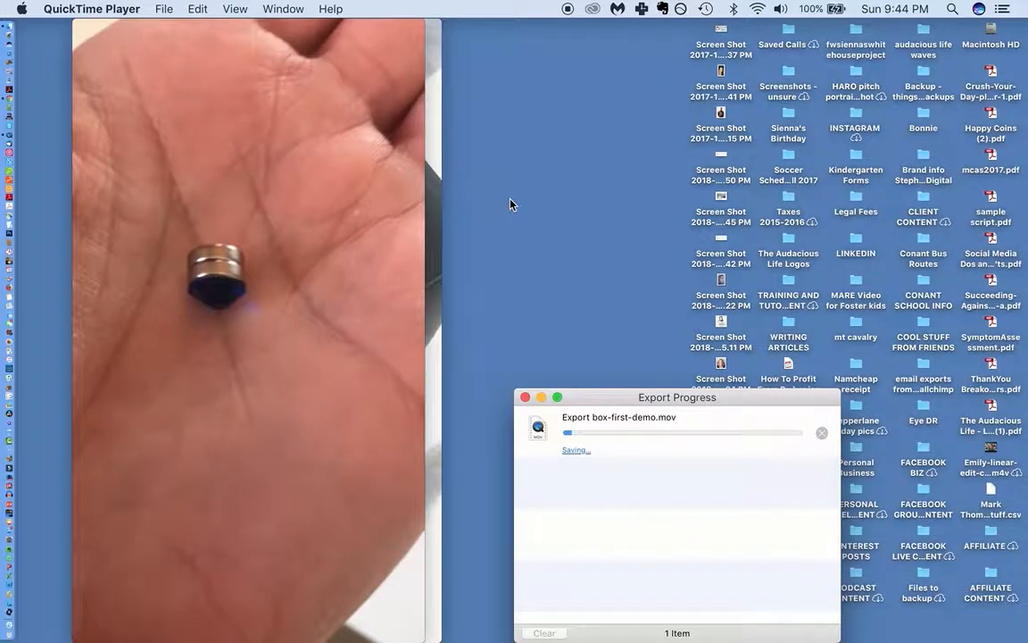
Step: Open the wine charms folder in a new Finder window and sort its files by date modified, newest first
left_click(170, 10)
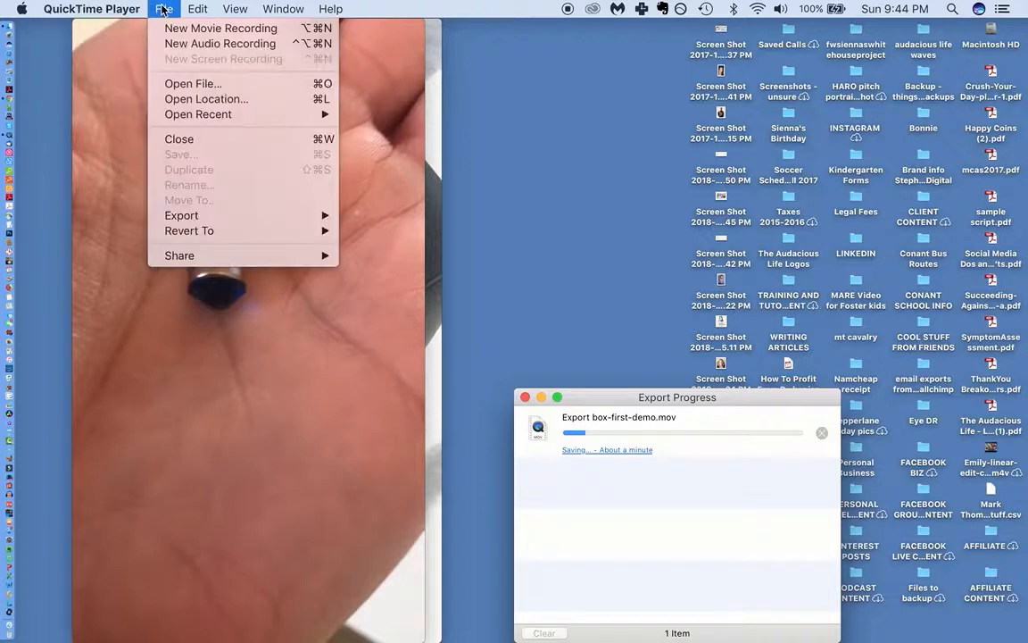
mouse_move(64, 14)
key("super+Tab")
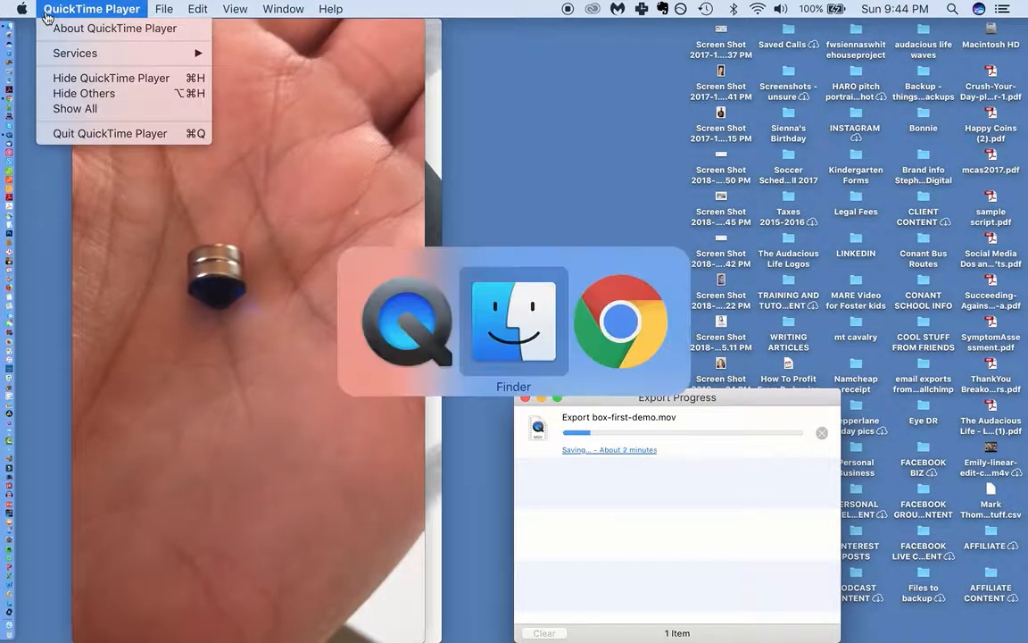
left_click(76, 6)
mouse_move(102, 8)
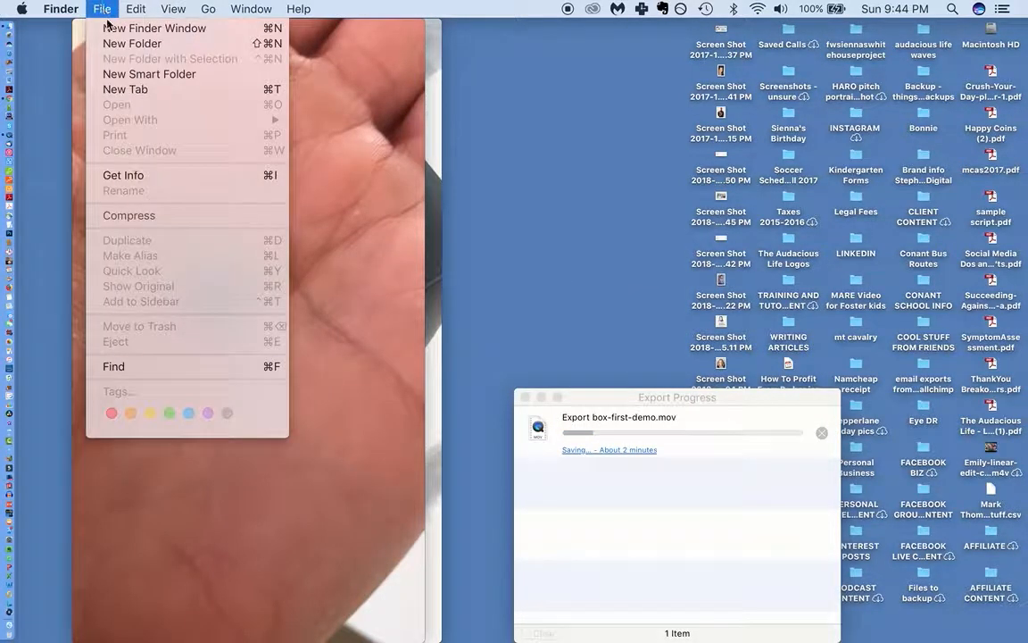
left_click(108, 31)
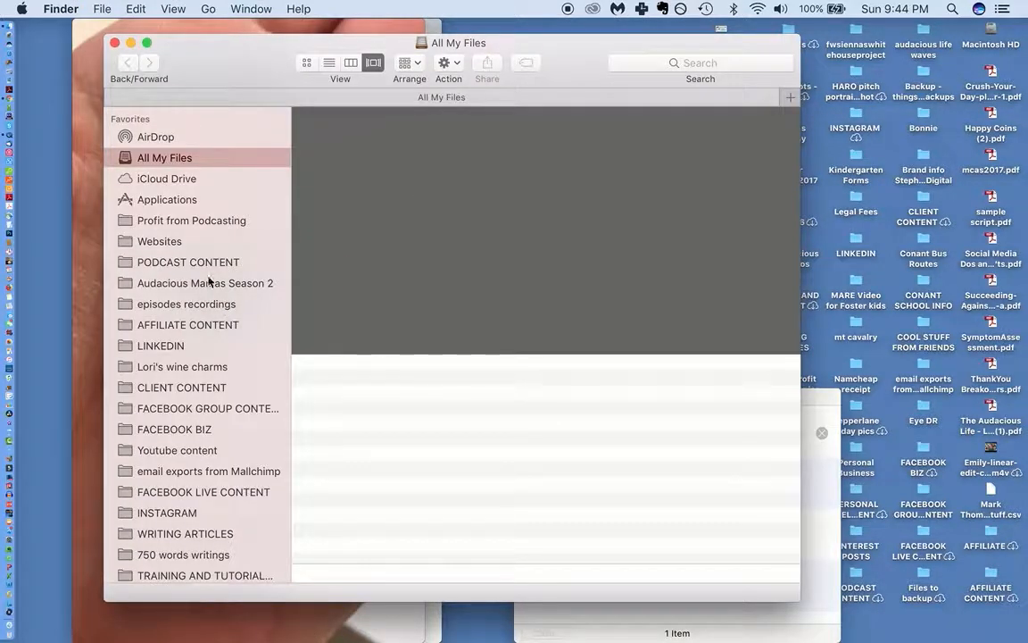
left_click(204, 430)
left_click(188, 368)
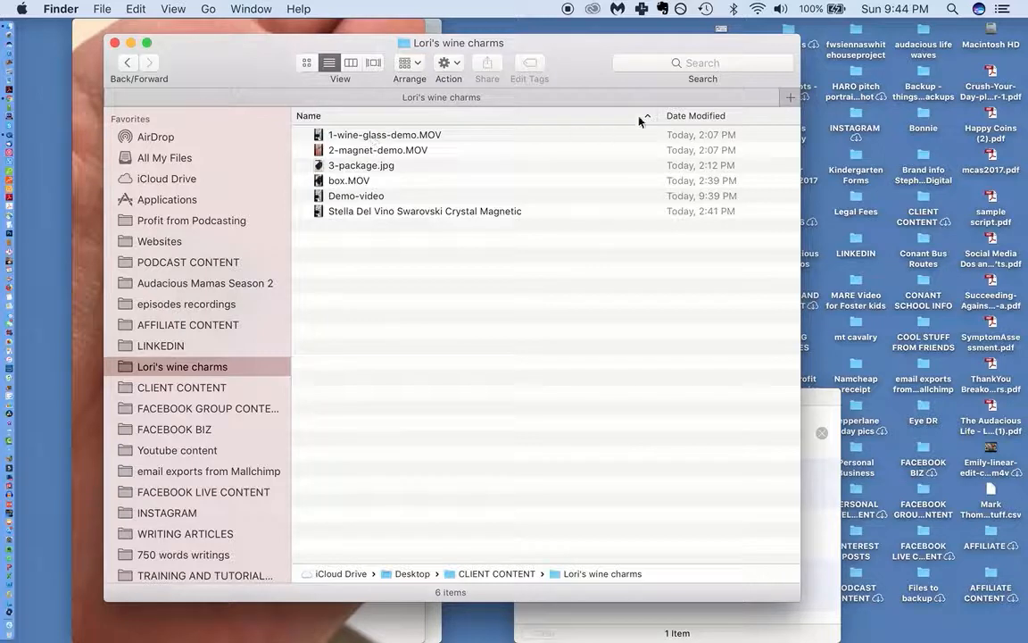
left_click(702, 118)
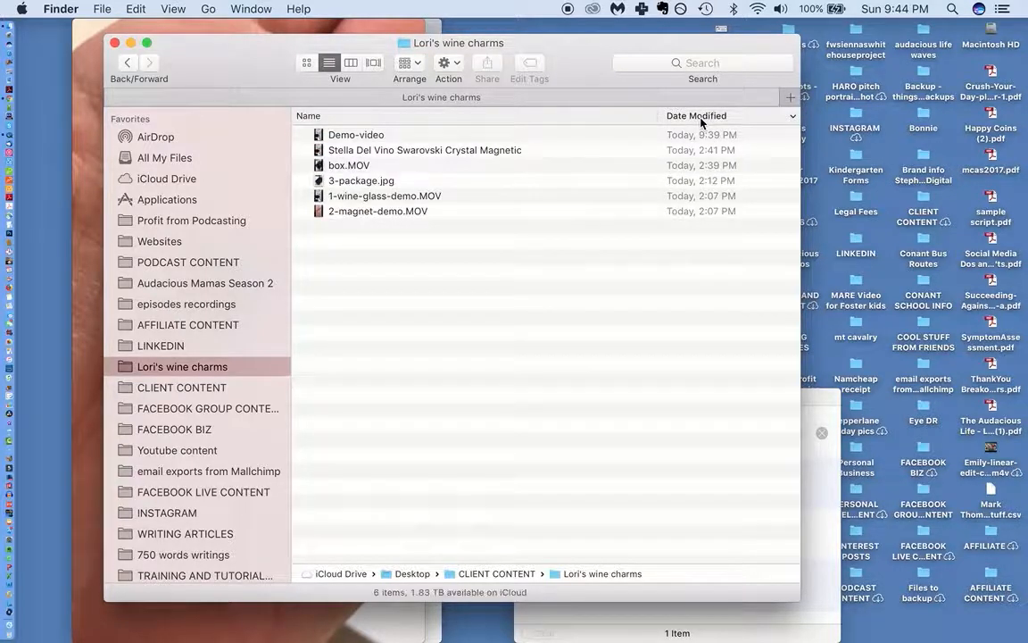
Step: Open Demo-video to check its opening and the box footage at its end, and close it to return to the folder
left_click(323, 137)
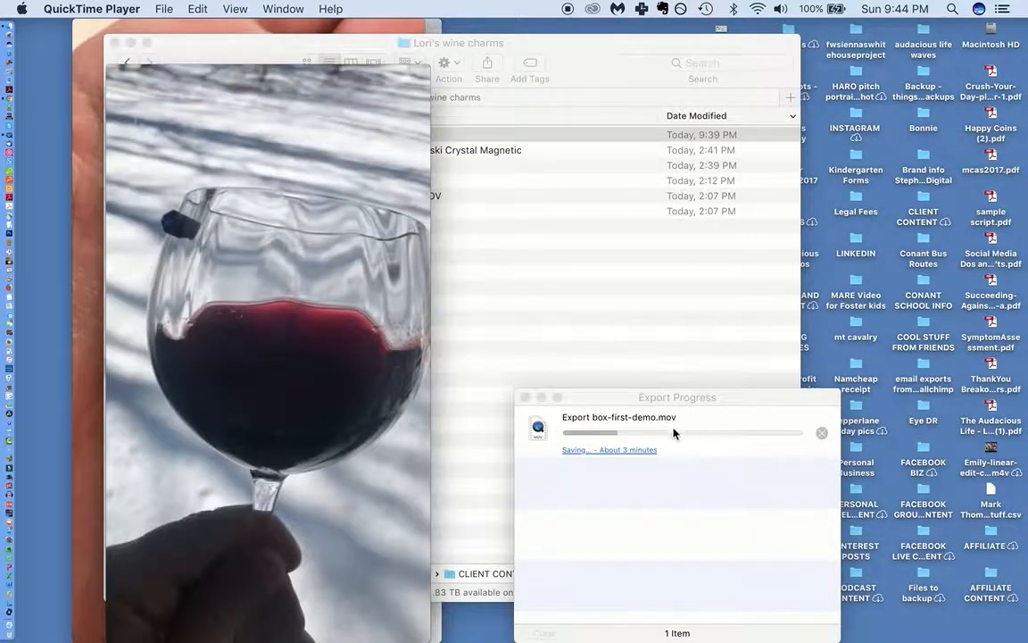
key("space")
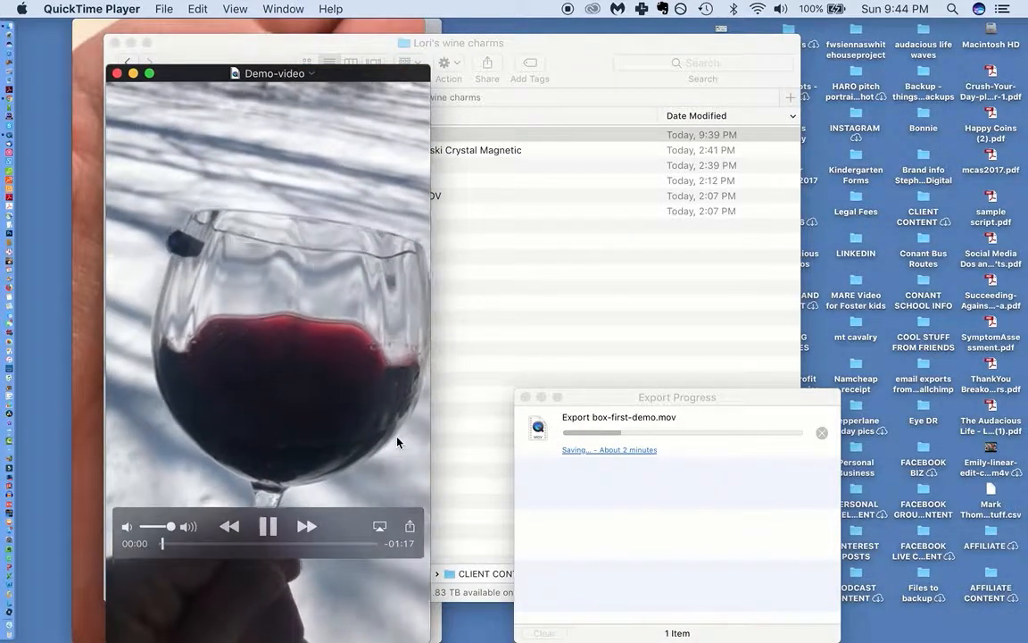
key("space")
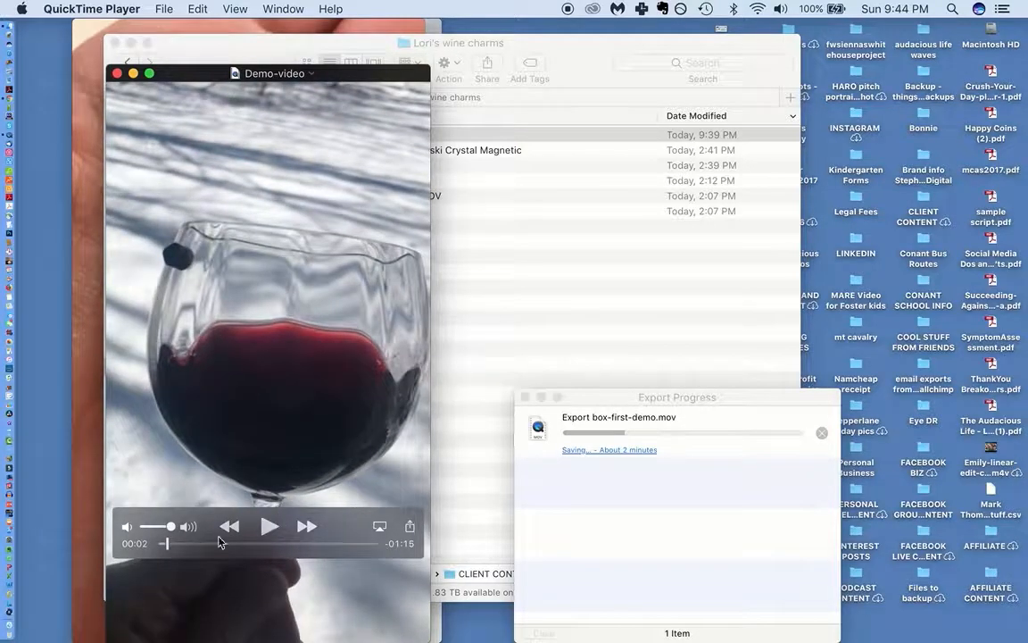
left_click_drag(168, 542, 389, 567)
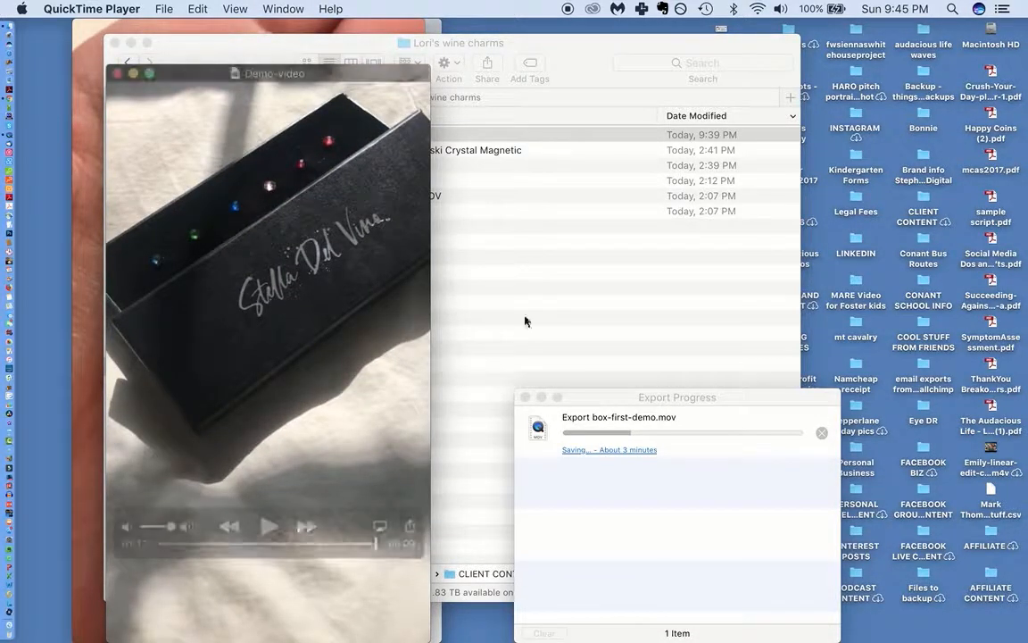
left_click(118, 73)
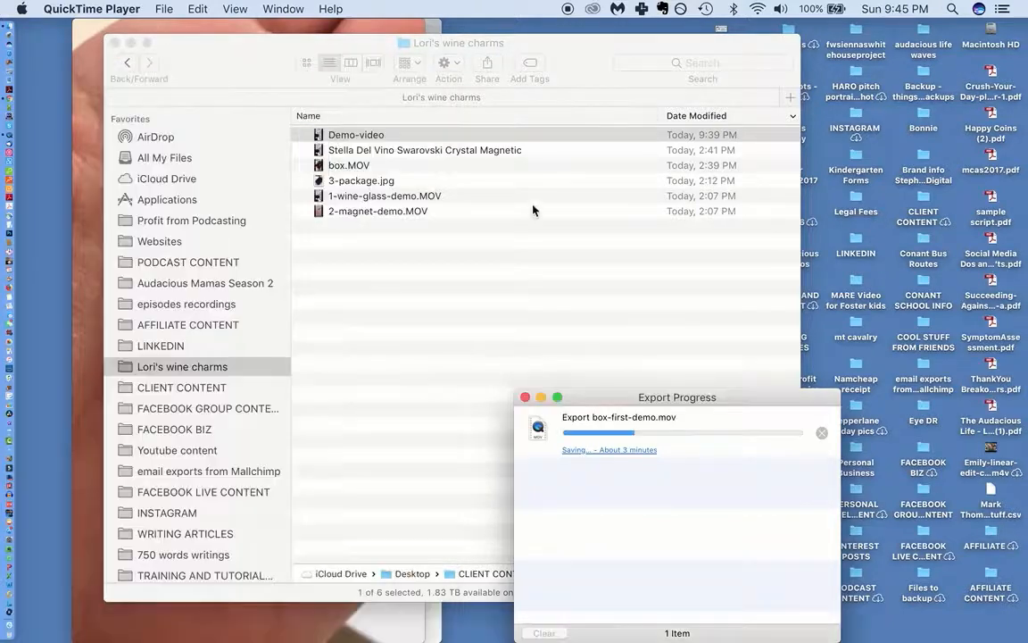
left_click(542, 214)
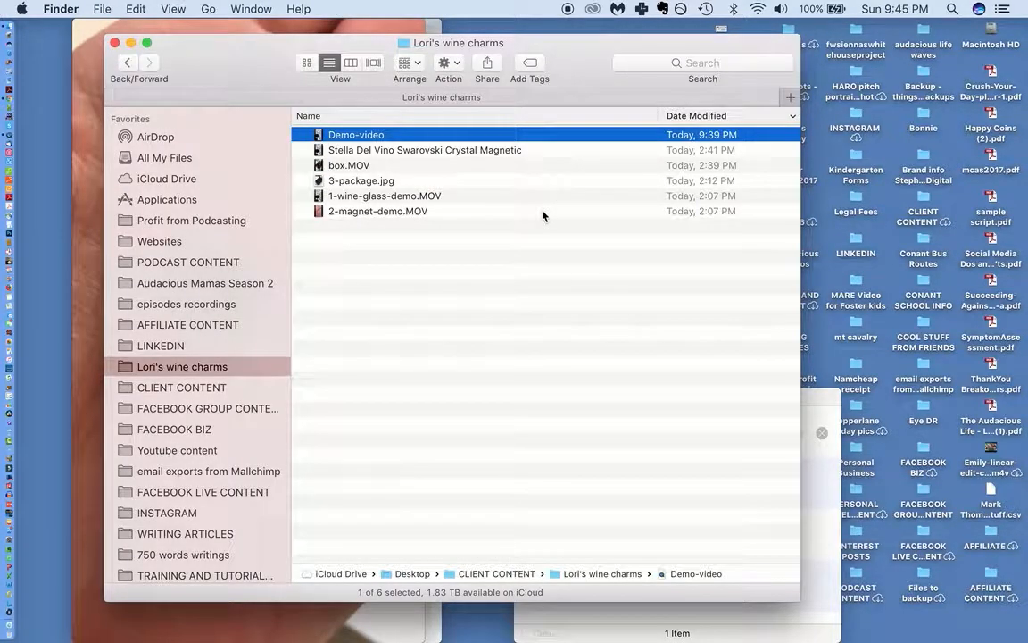